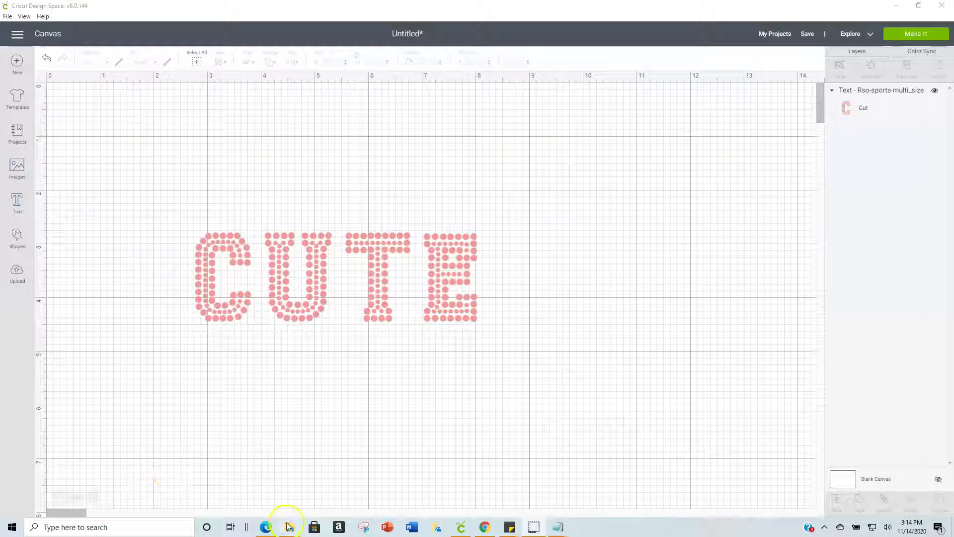
Step: Switch to Microsoft Edge and view the Etsy search results for ttf rhinestone fonts from the beginning
left_click(262, 533)
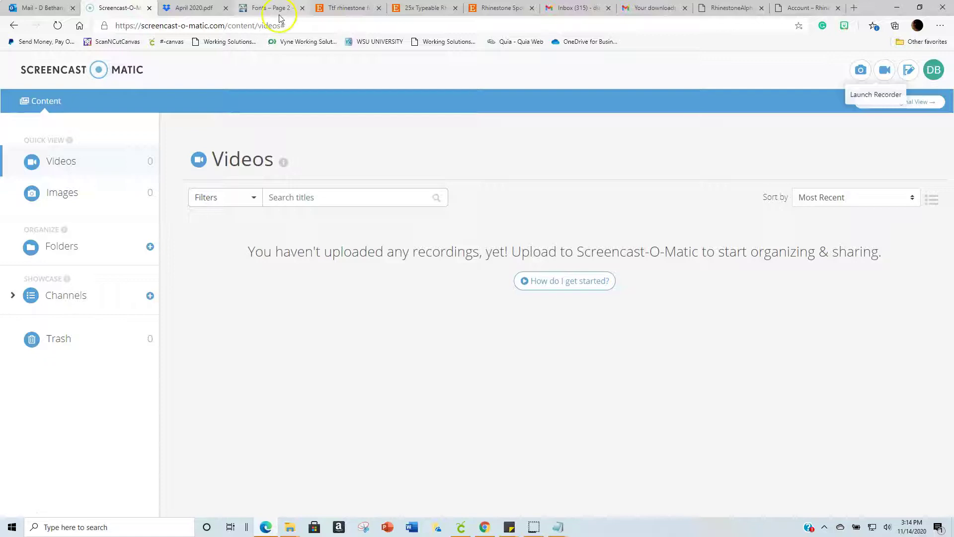
left_click(338, 9)
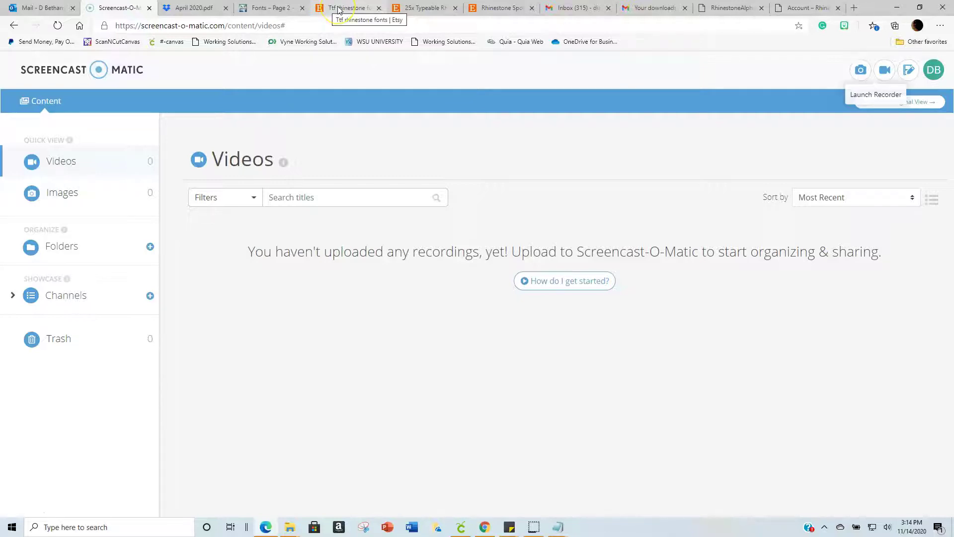
left_click(337, 9)
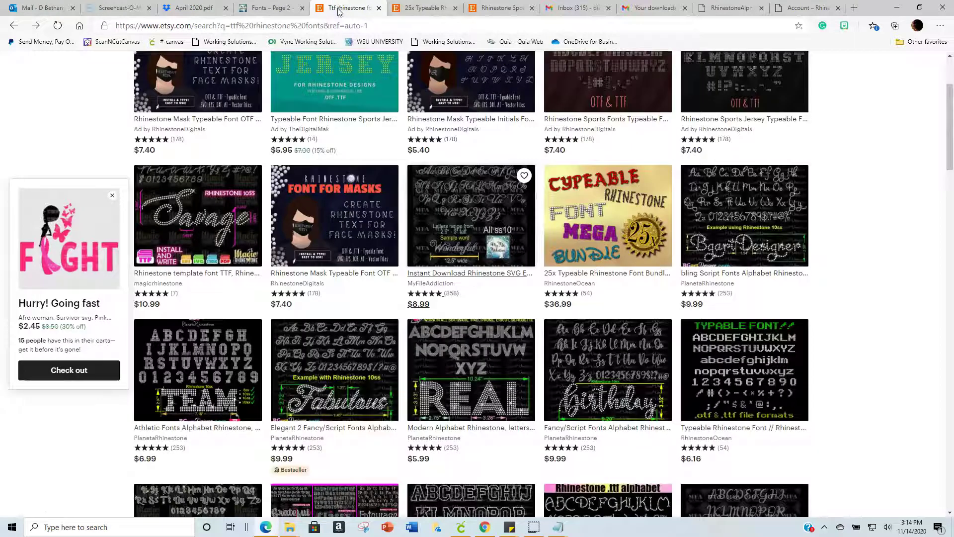
left_click(409, 173)
scroll(409, 173, "up", 3)
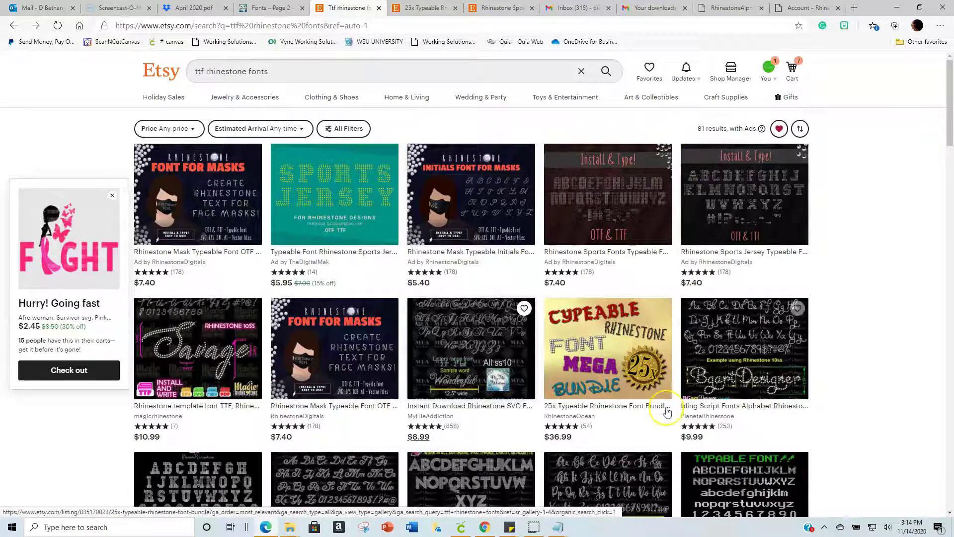
Step: Check the CUTE rhinestone text in Cricut Design Space and return to the Etsy font results in Edge
left_click(457, 527)
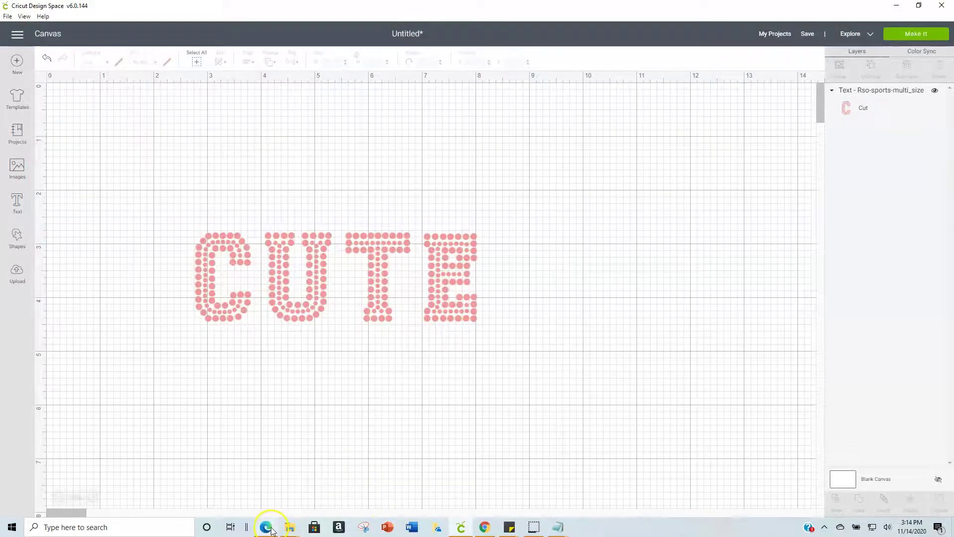
mouse_move(268, 526)
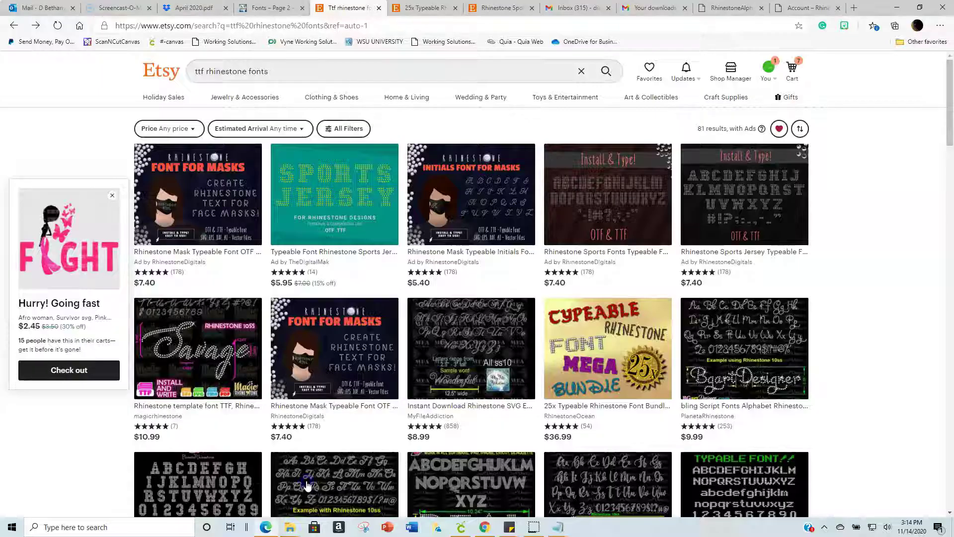
left_click(305, 487)
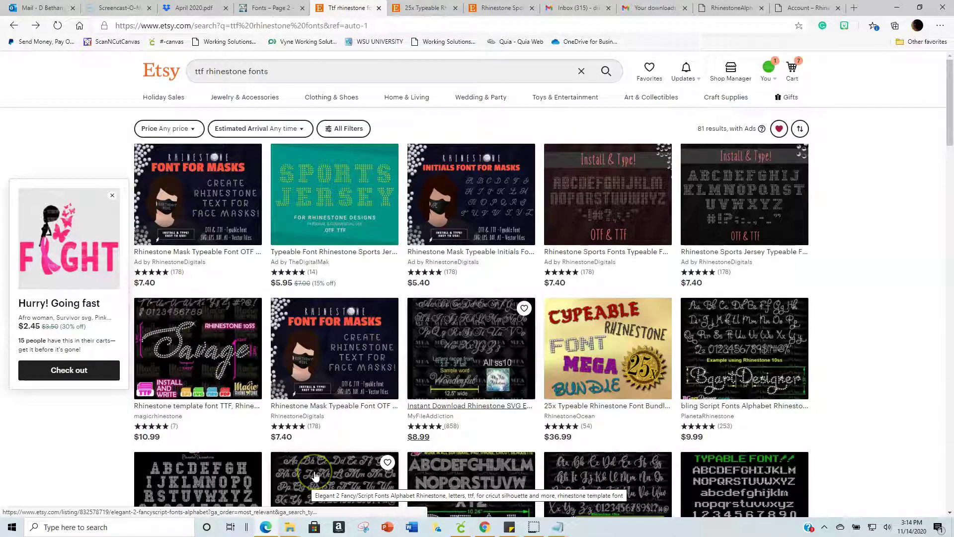
left_click(297, 372)
left_click(475, 275)
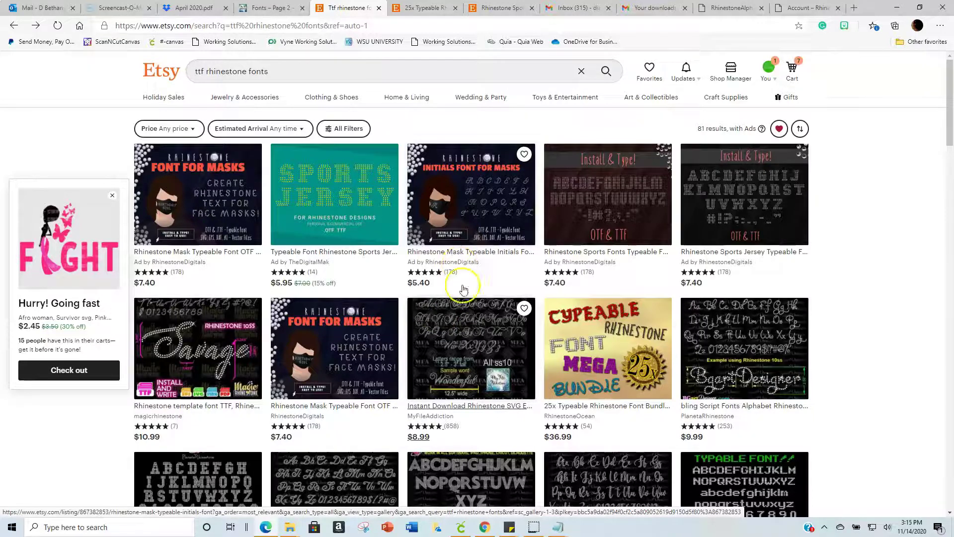
Step: Examine the rhinestone font listings in the Etsy results, comparing their styles, prices and file formats
scroll(467, 368, "down", 3)
scroll(467, 368, "down", 2)
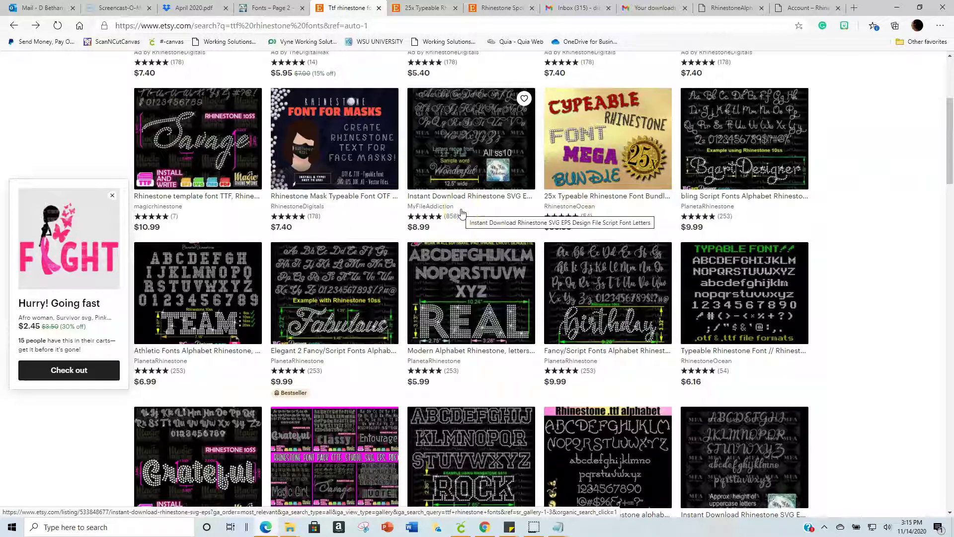
scroll(462, 214, "down", 3)
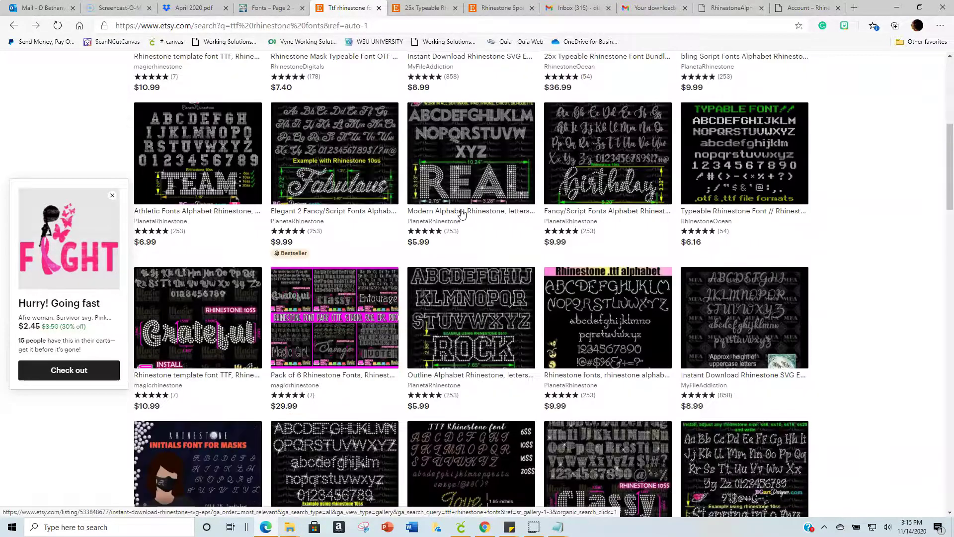
scroll(462, 214, "up", 3)
scroll(462, 214, "up", 2)
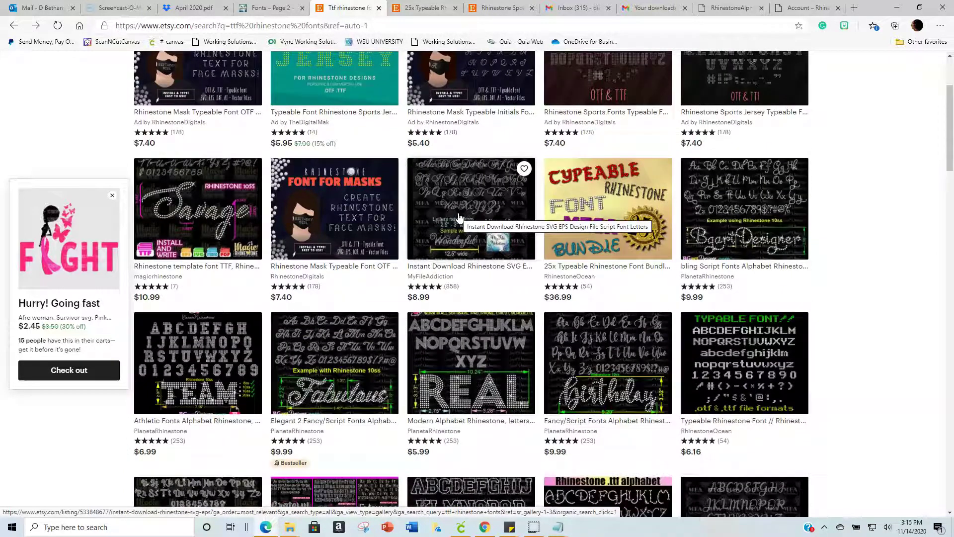
scroll(459, 217, "up", 1)
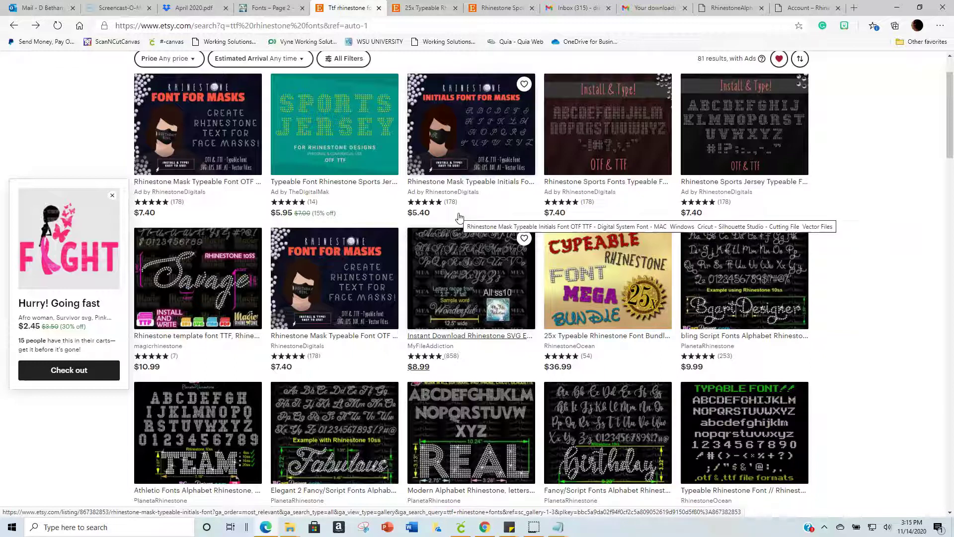
scroll(459, 217, "up", 1)
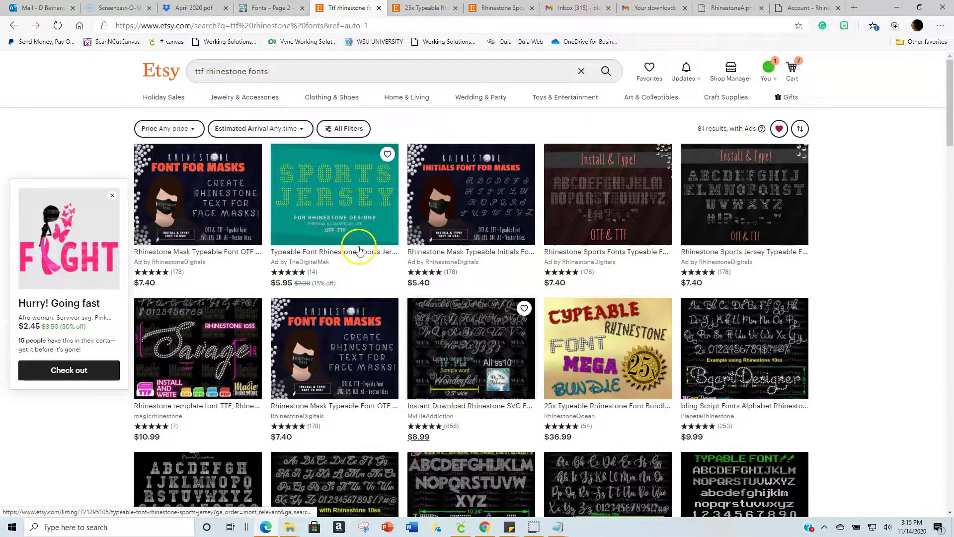
scroll(355, 244, "down", 4)
scroll(359, 252, "down", 1)
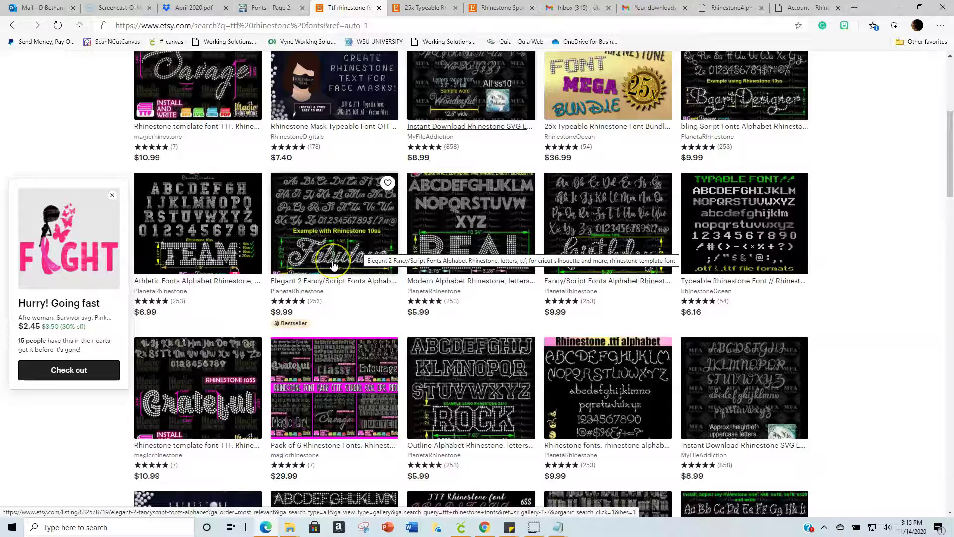
scroll(347, 259, "down", 4)
scroll(334, 266, "down", 4)
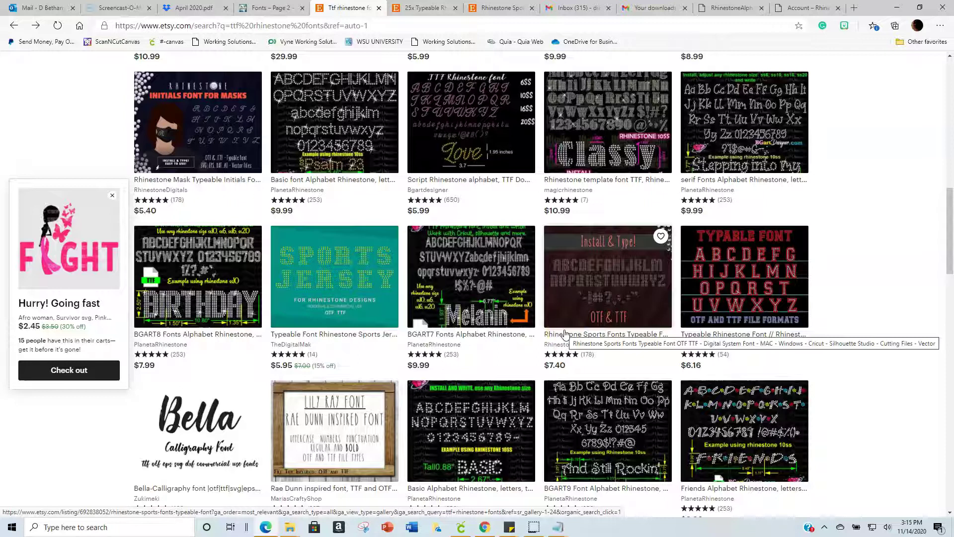
Step: Open the Rhinestone Sports Fonts Typeable Font listing, examine its preview images and font-size instructions, and return to the search results
left_click(604, 336)
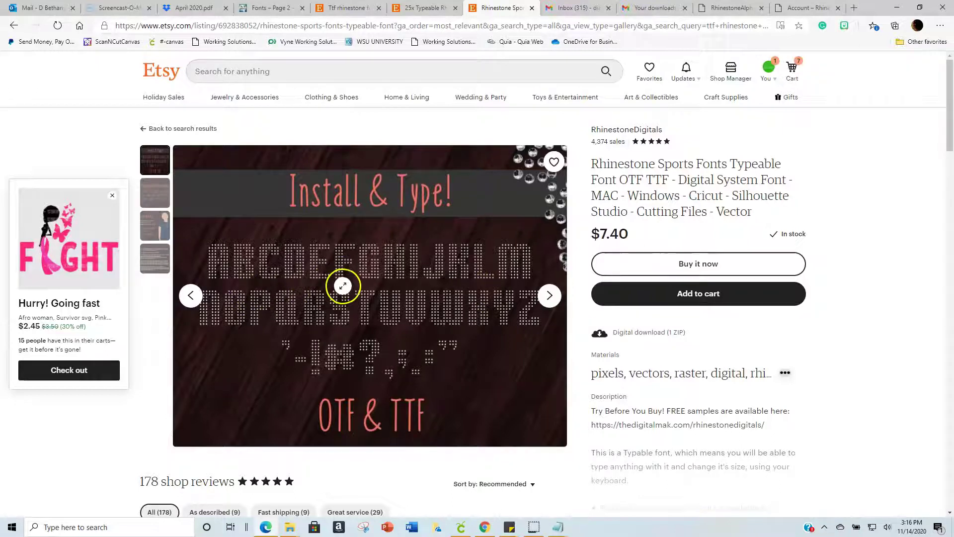
left_click(160, 198)
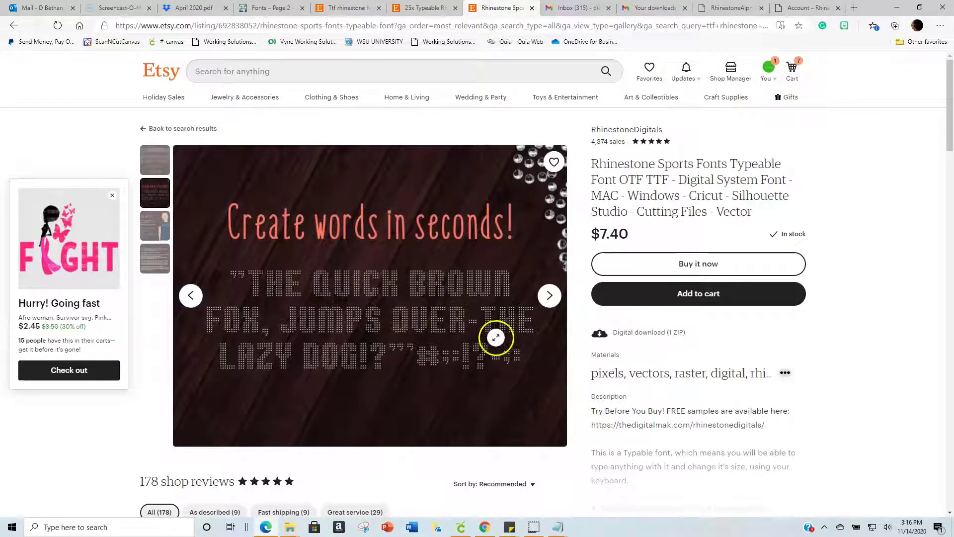
left_click(163, 218)
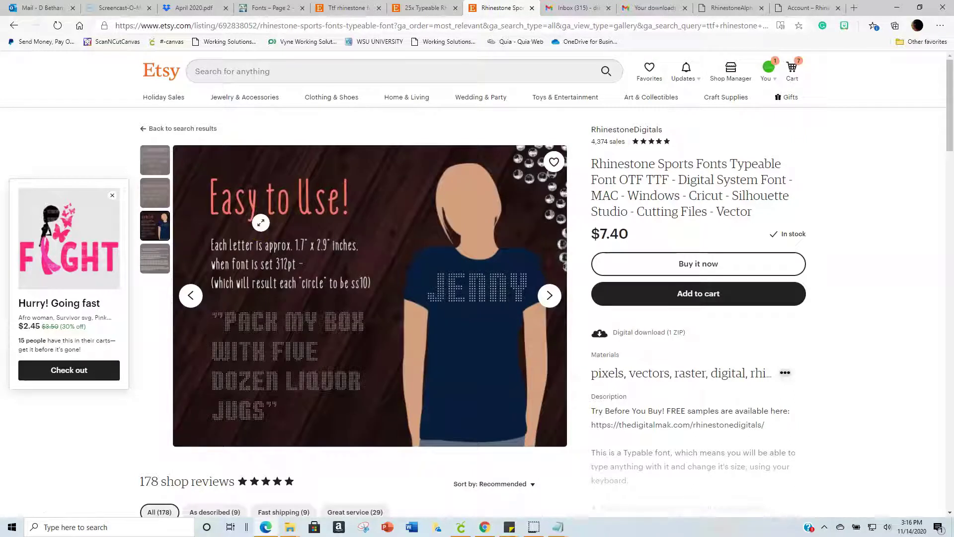
left_click(289, 338)
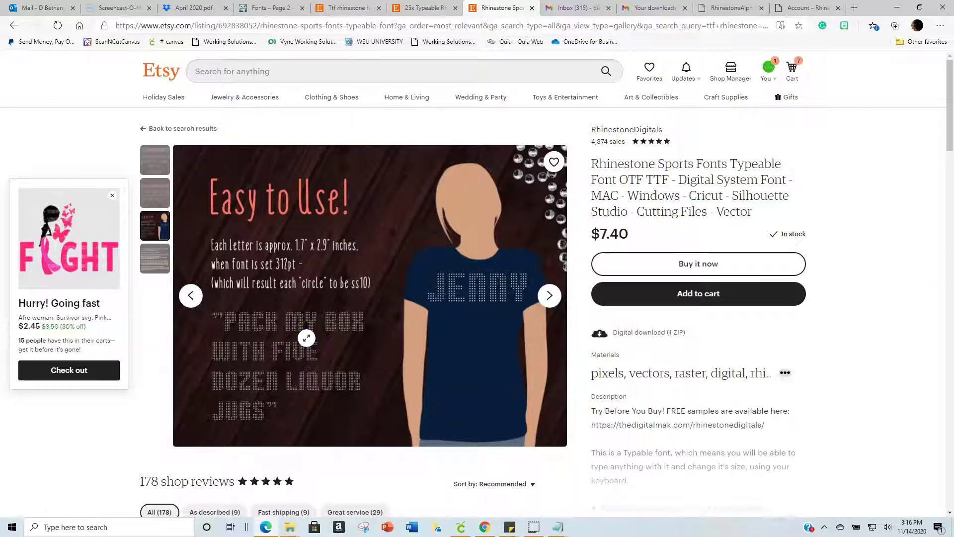
left_click(356, 295)
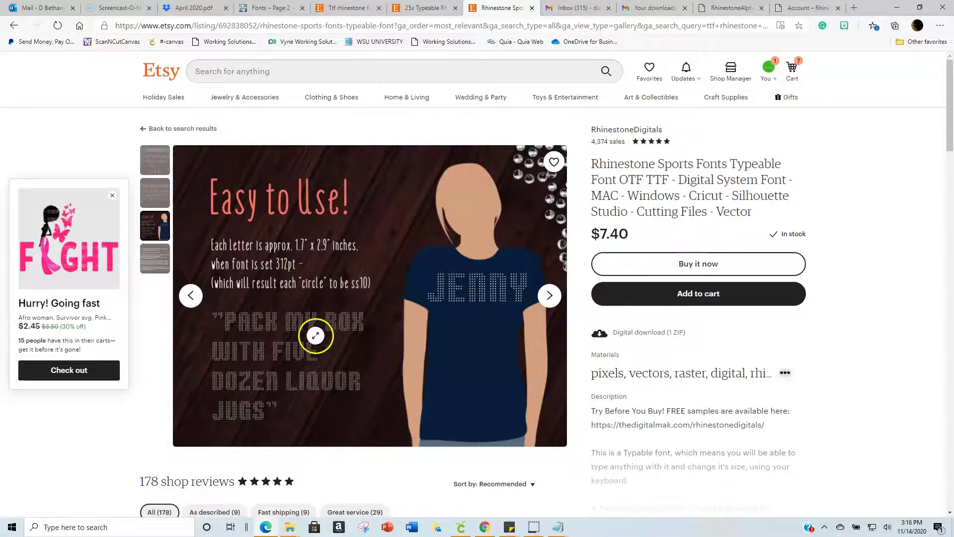
left_click(289, 333)
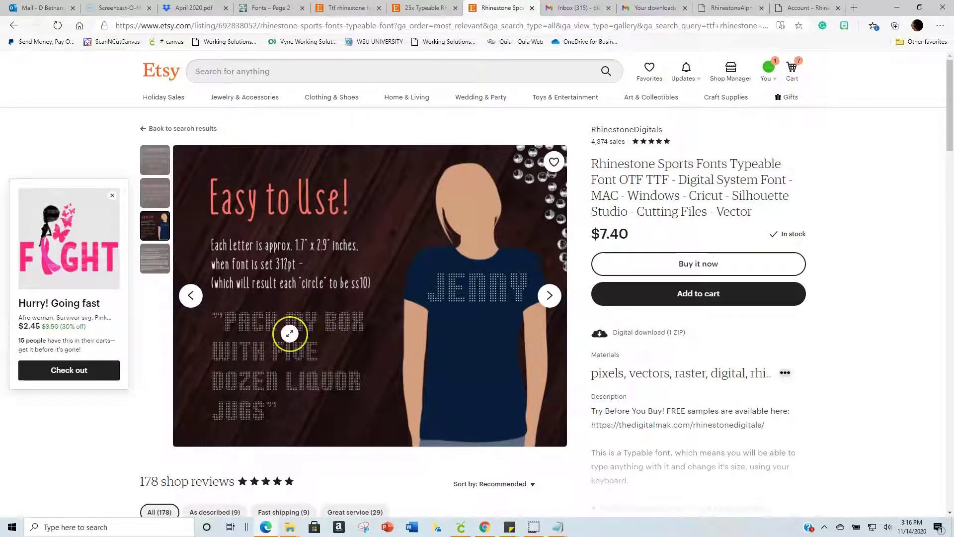
left_click(314, 304)
left_click(328, 325)
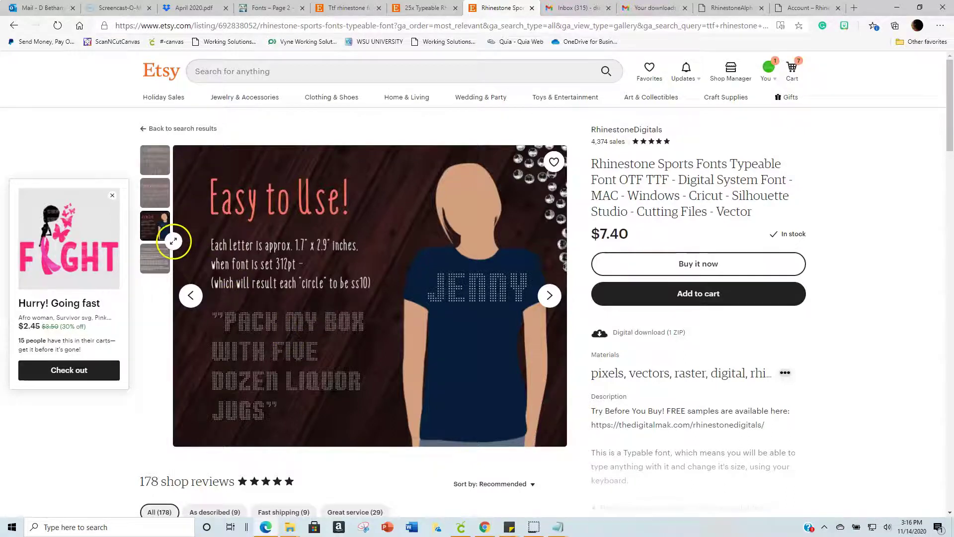
left_click(157, 259)
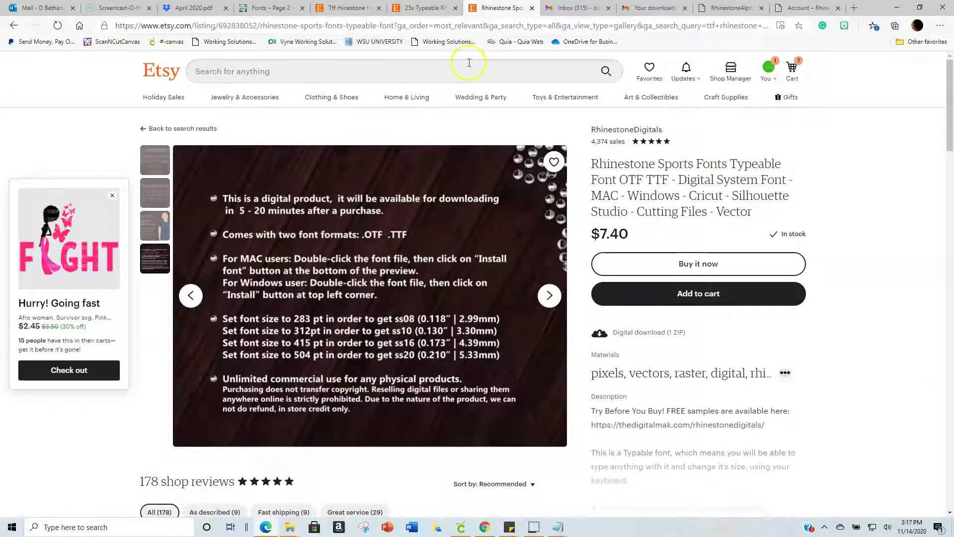
left_click(531, 7)
left_click(347, 7)
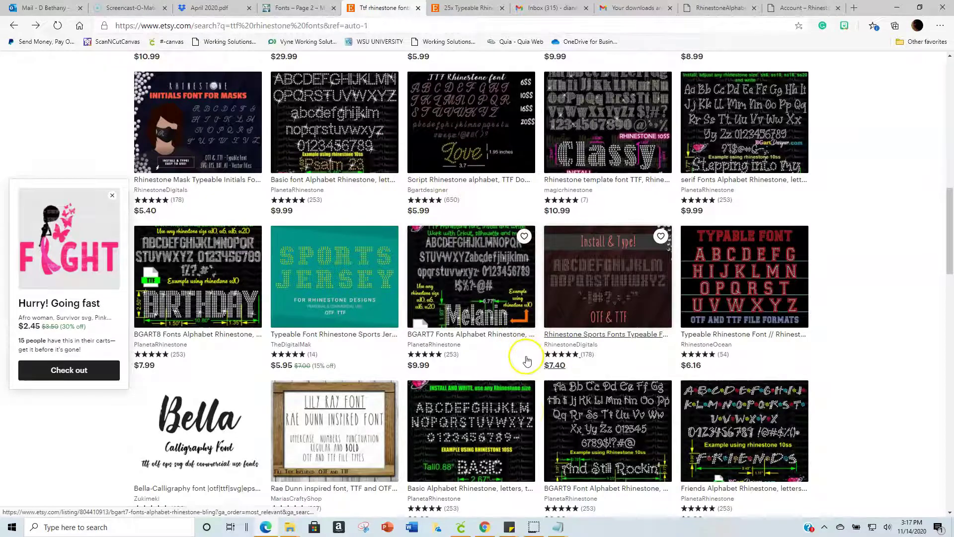
Step: Open the 2x Typeable Rhinestone Font listing from RhinestoneOcean, look over its alphabet preview and details, and close it
scroll(525, 359, "down", 3)
scroll(527, 359, "down", 4)
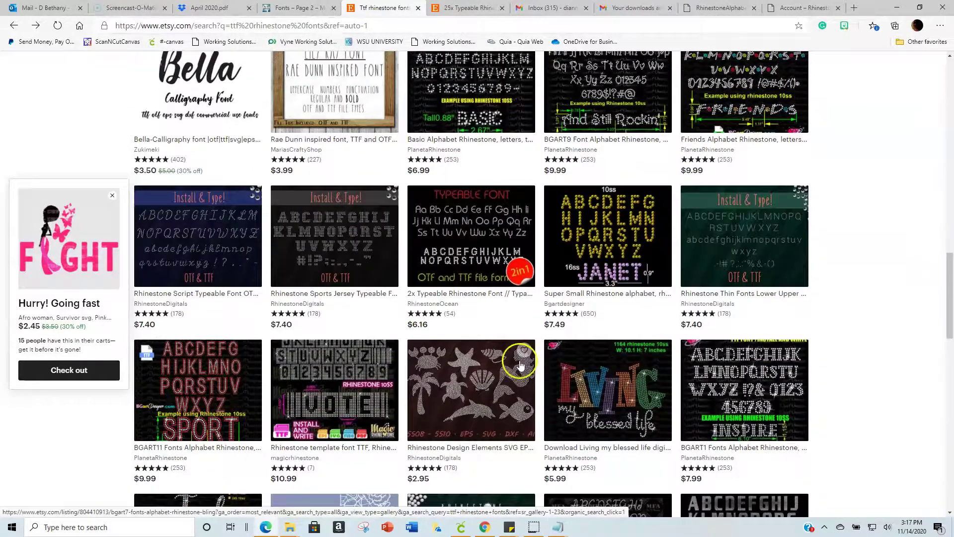
left_click(454, 293)
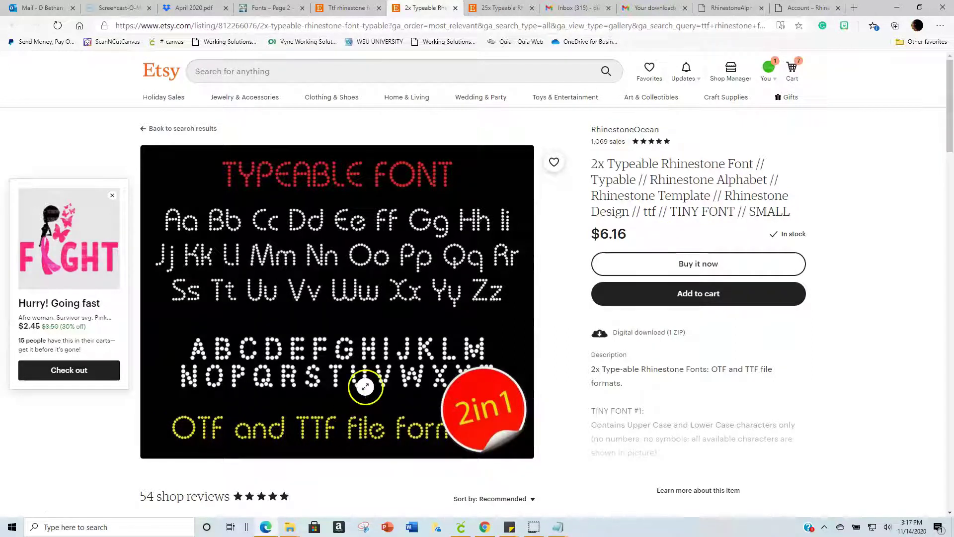
scroll(366, 386, "down", 1)
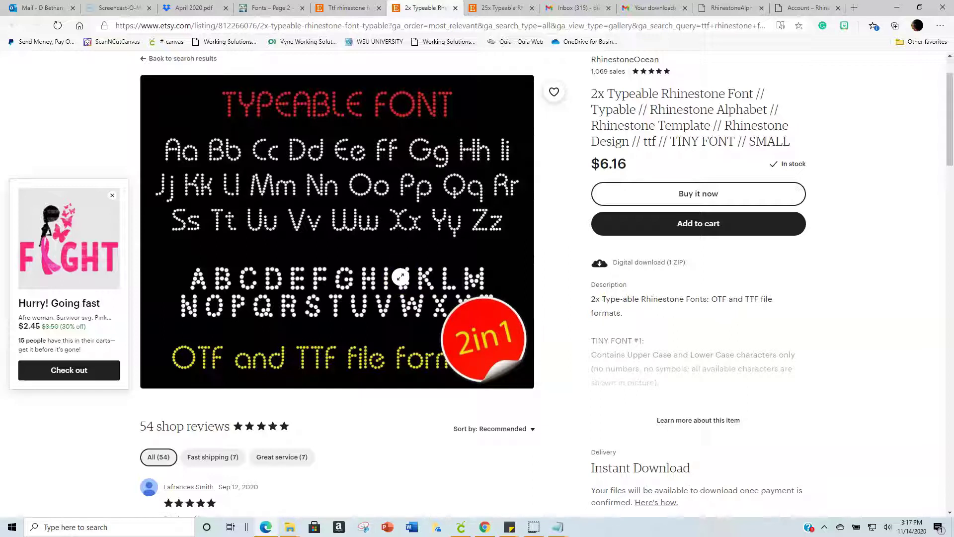
scroll(401, 277, "down", 3)
scroll(400, 276, "up", 4)
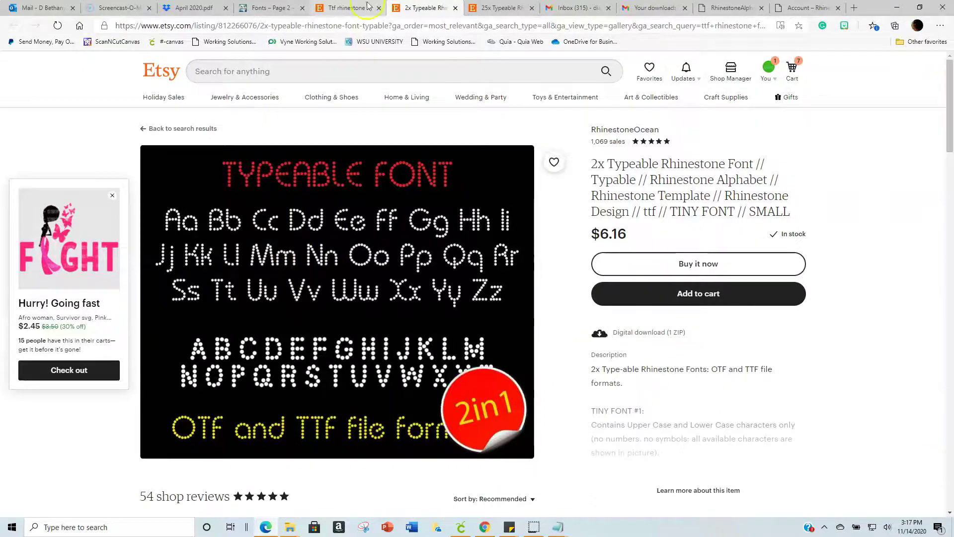
left_click(456, 8)
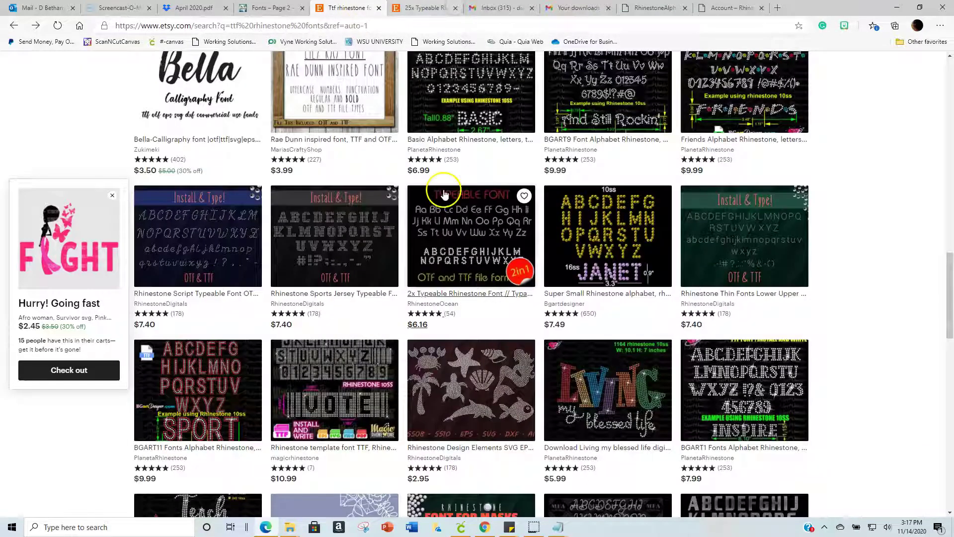
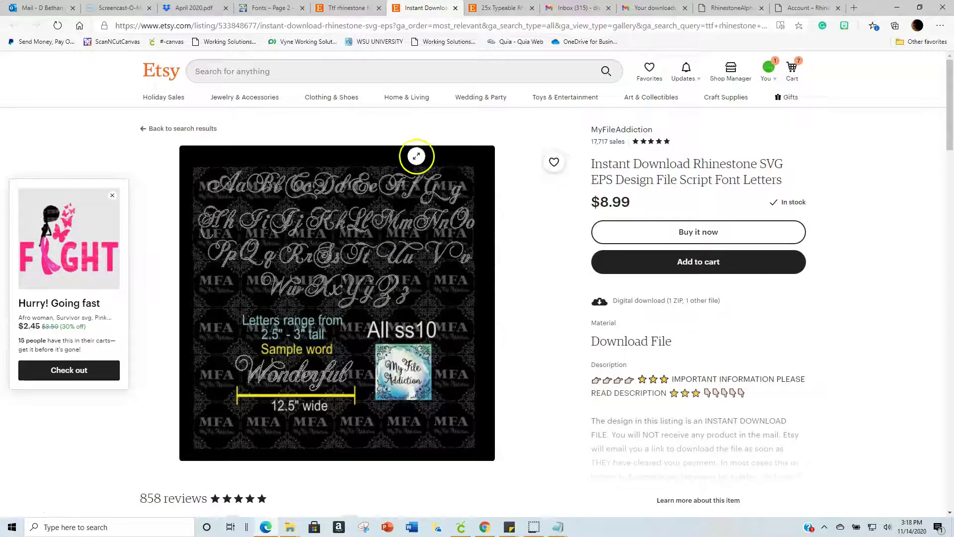
Step: Close the Instant Download Rhinestone SVG listing and examine RhinestoneOcean's retro 80s pixel Typeable Rhinestone Font listing
left_click(454, 8)
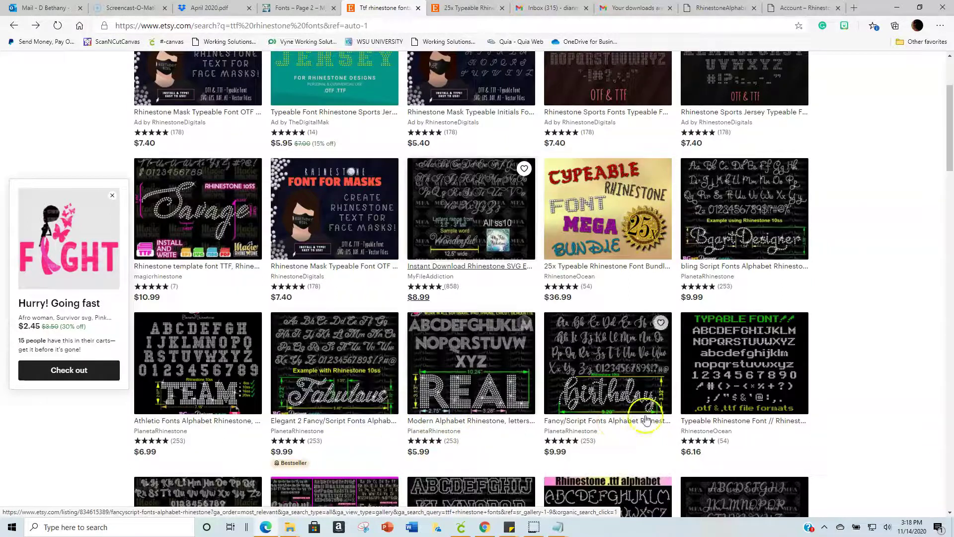
left_click(739, 424)
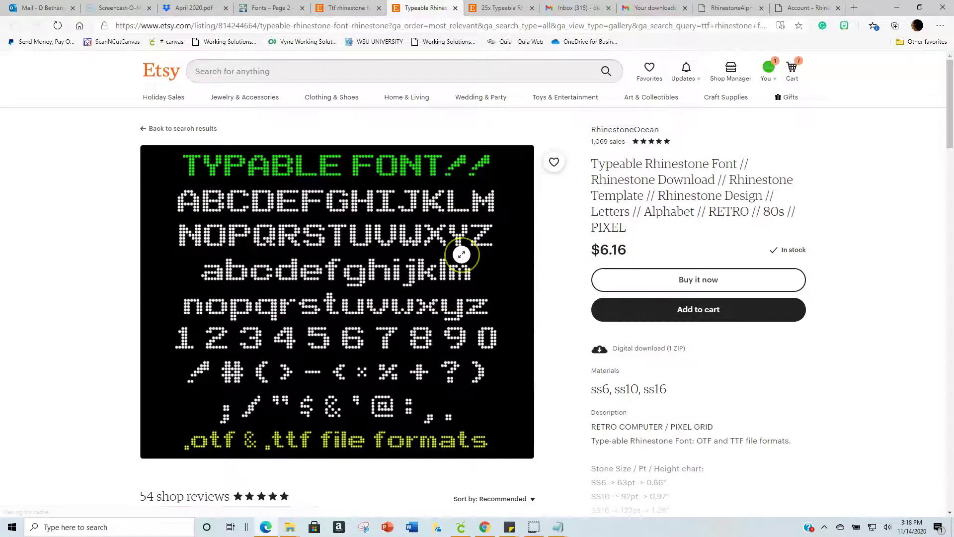
left_click(176, 343)
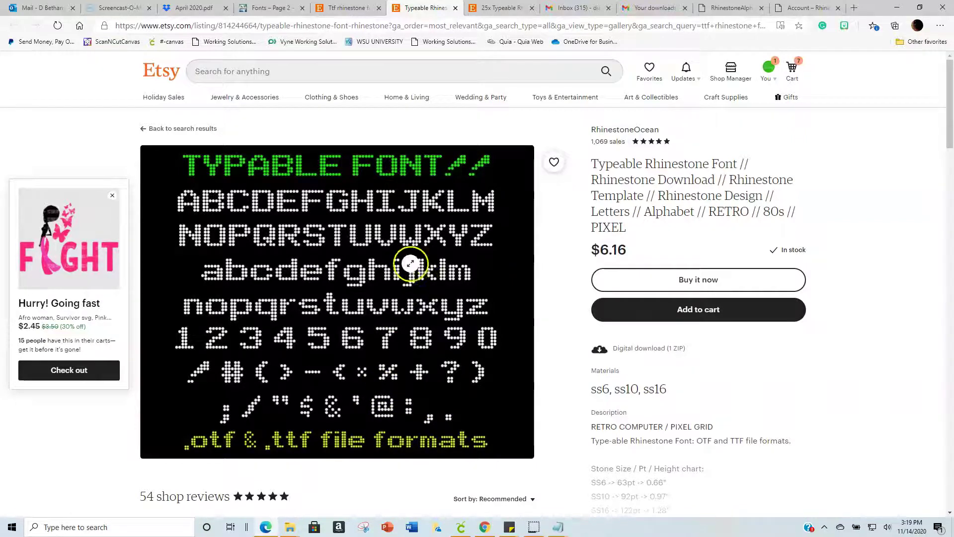
Step: Close the pixel font listing and switch to the RhinestoneAlphabets download page for RA DoubleBlock Small
left_click(453, 8)
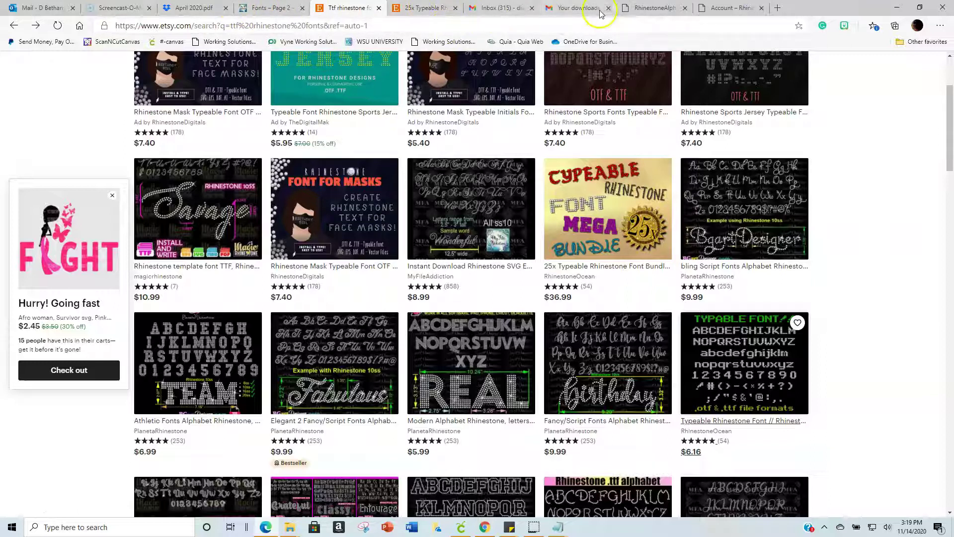
left_click(654, 9)
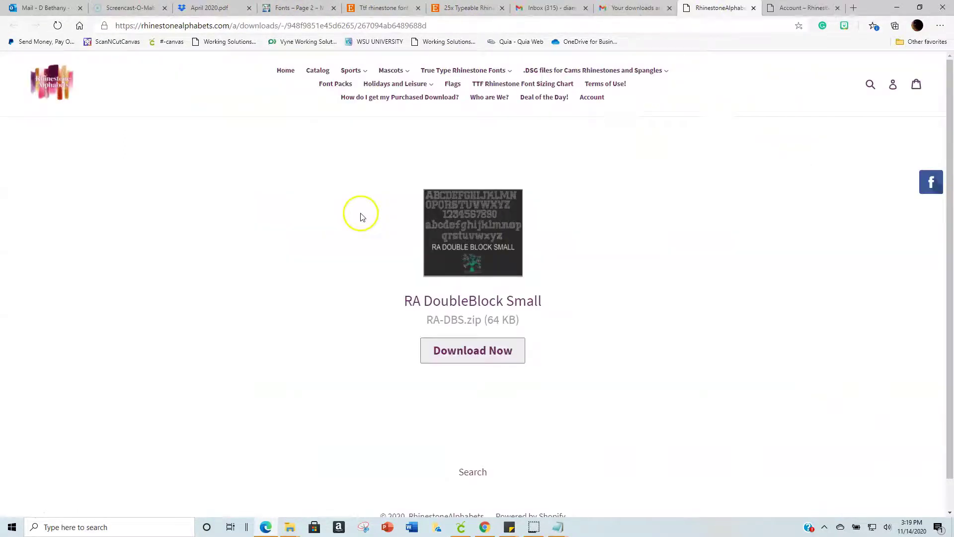
Step: Open the New Fonts collection of True Type Rhinestone Fonts from the RhinestoneAlphabets home page and look through its listings
left_click(287, 72)
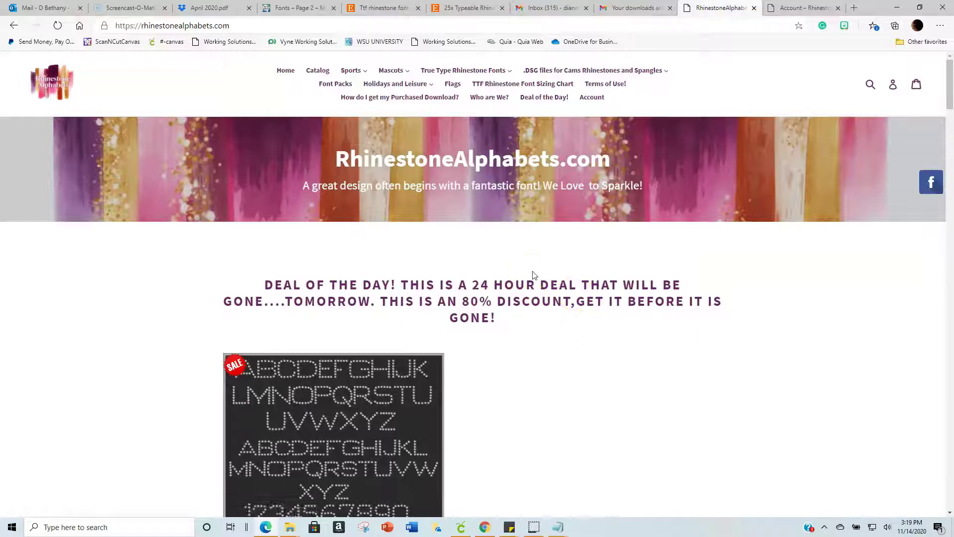
left_click(474, 70)
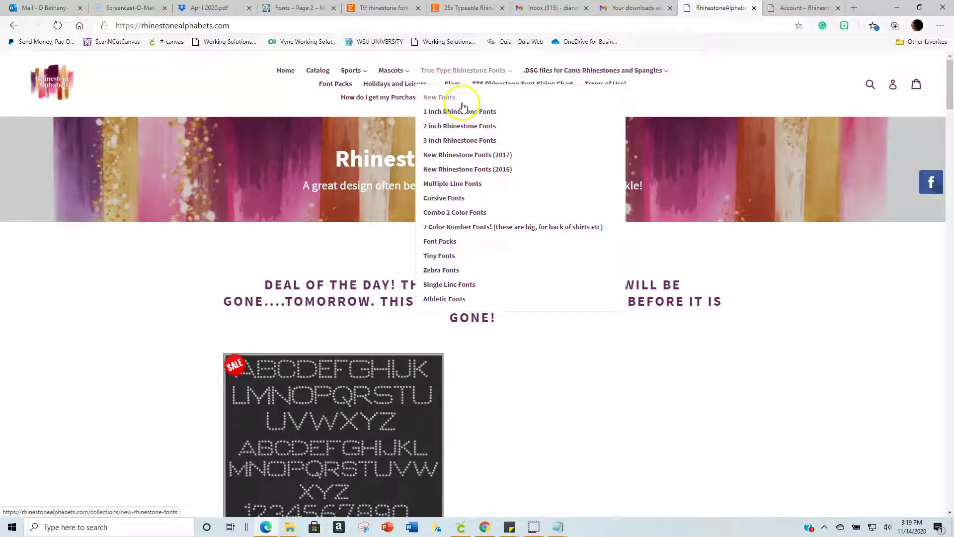
left_click(443, 98)
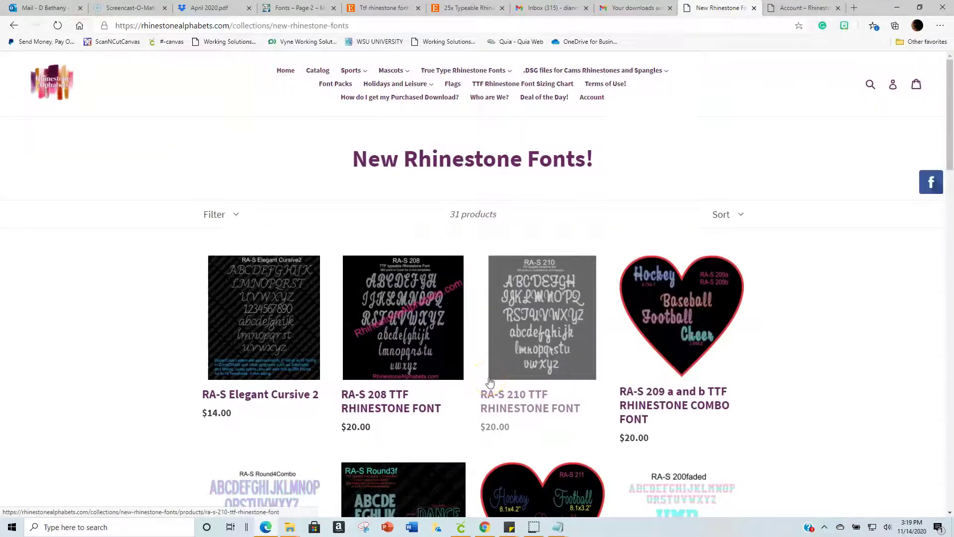
scroll(490, 382, "down", 9)
scroll(489, 381, "down", 12)
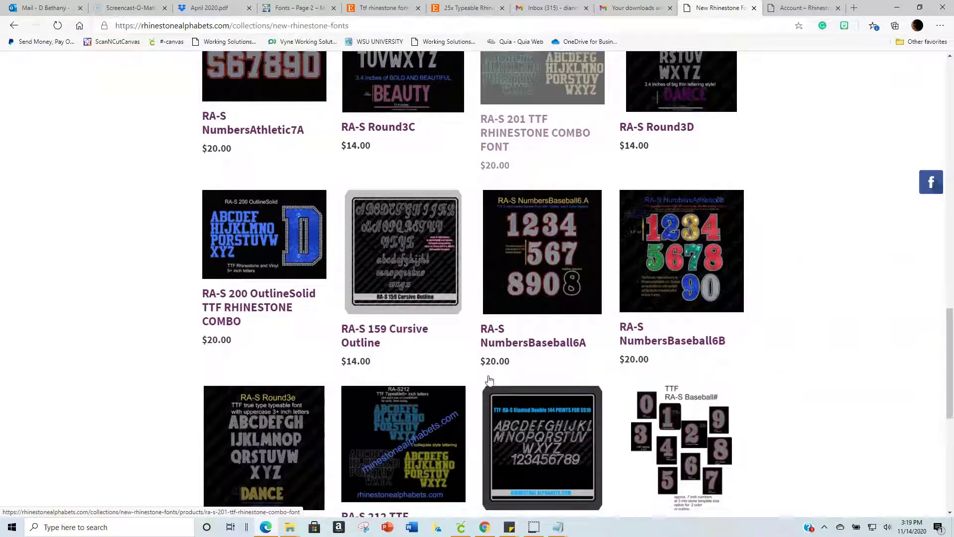
left_click(303, 256)
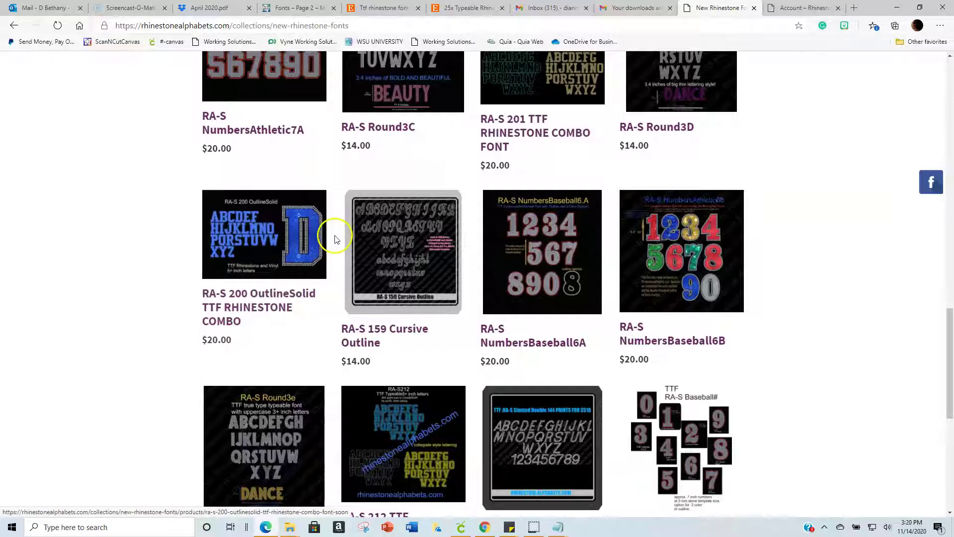
left_click(318, 265)
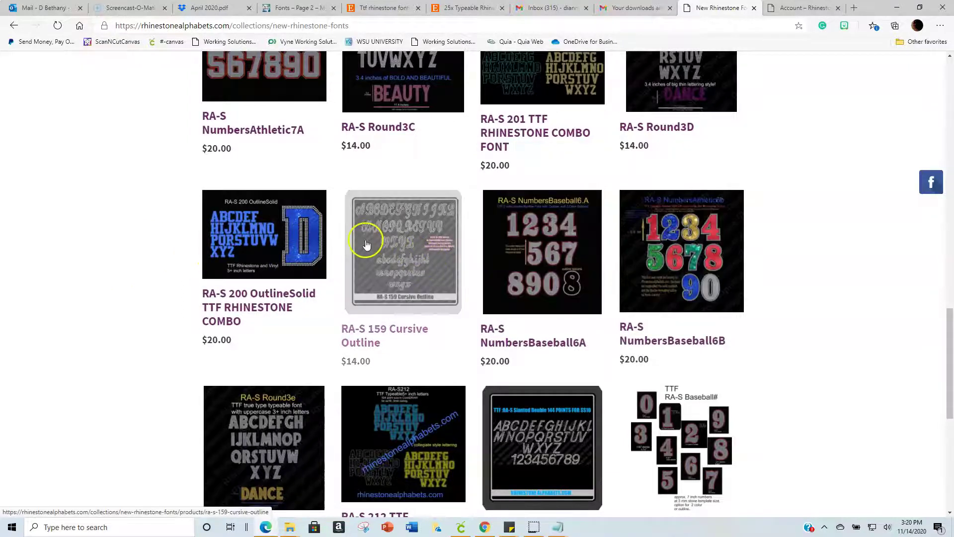
scroll(407, 287, "down", 5)
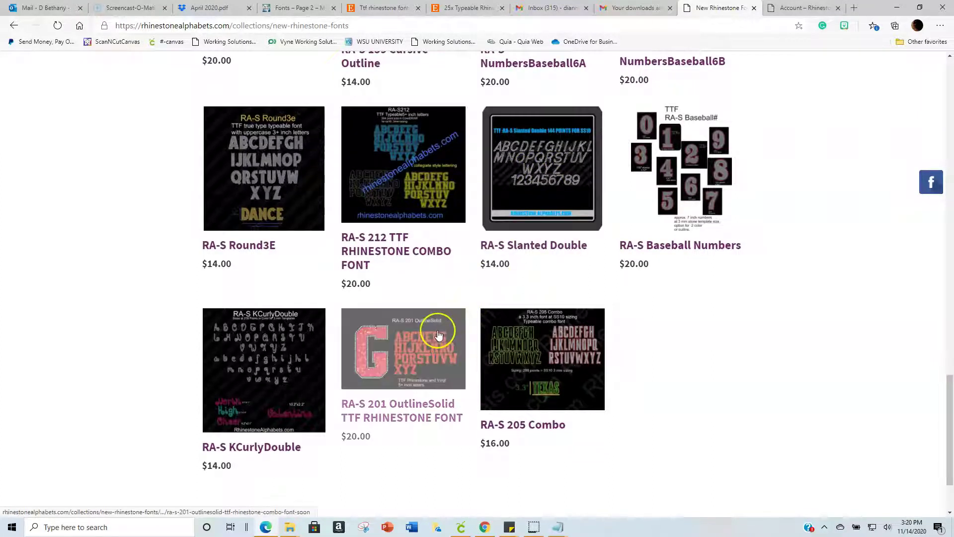
scroll(439, 335, "up", 20)
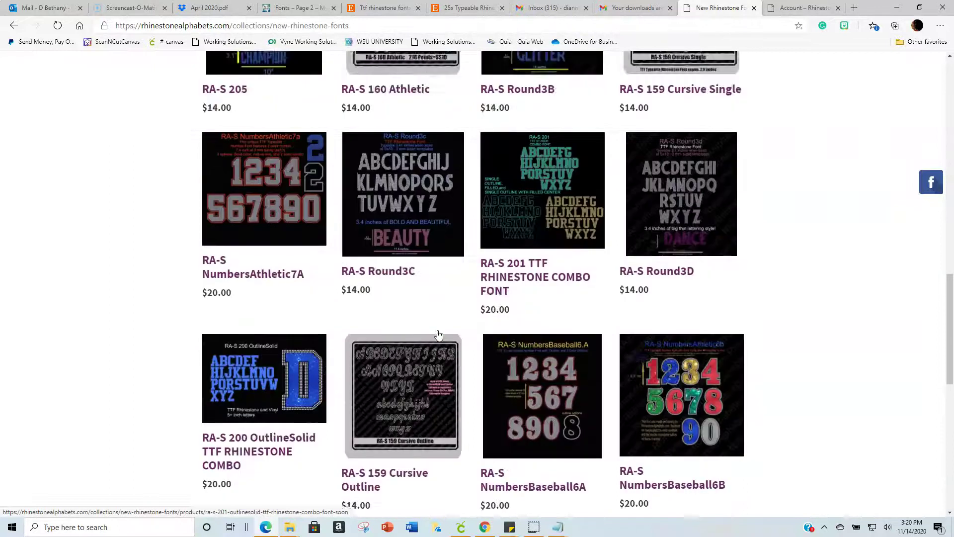
scroll(439, 335, "up", 2)
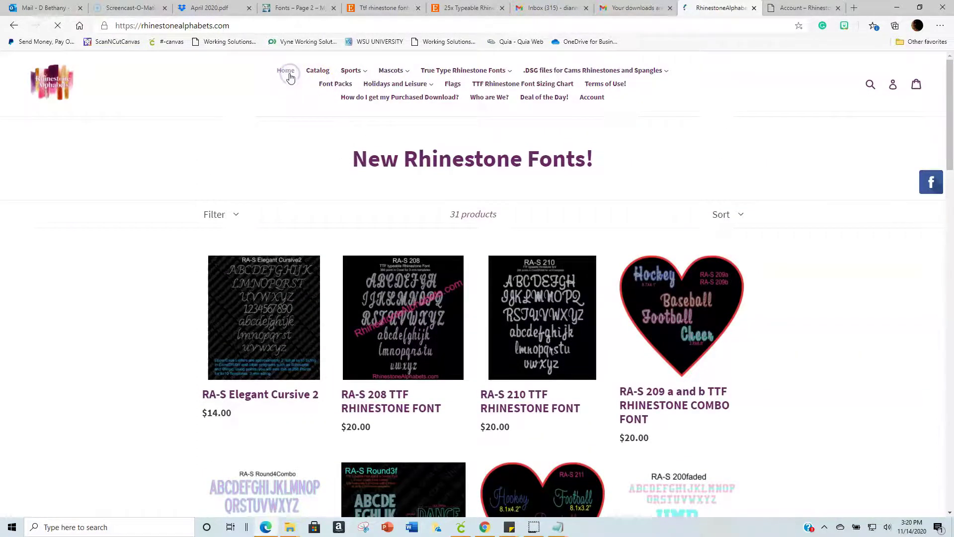
Step: Open the RA Gothic Wide Deal of the Day from the home page and examine its description and both CALIFORNIA sample images
scroll(598, 361, "down", 5)
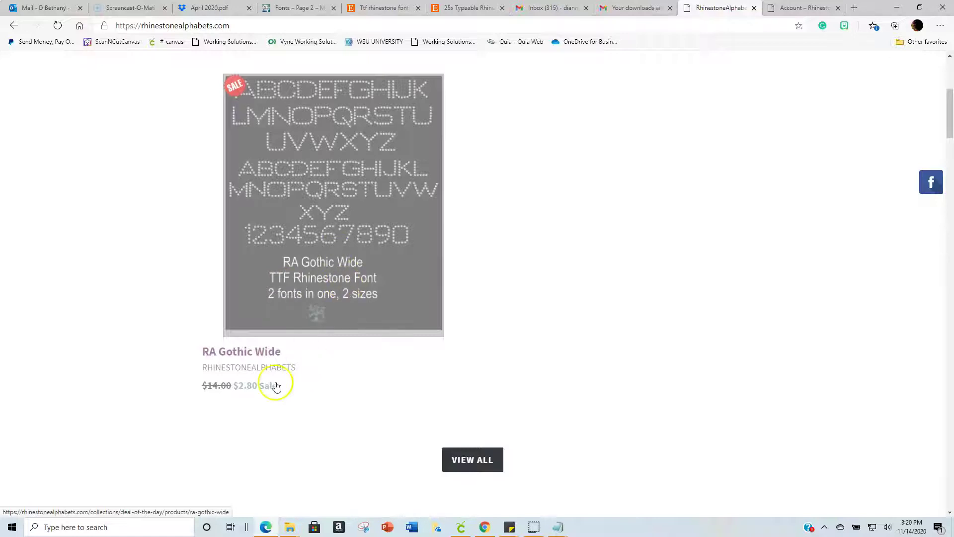
left_click(327, 232)
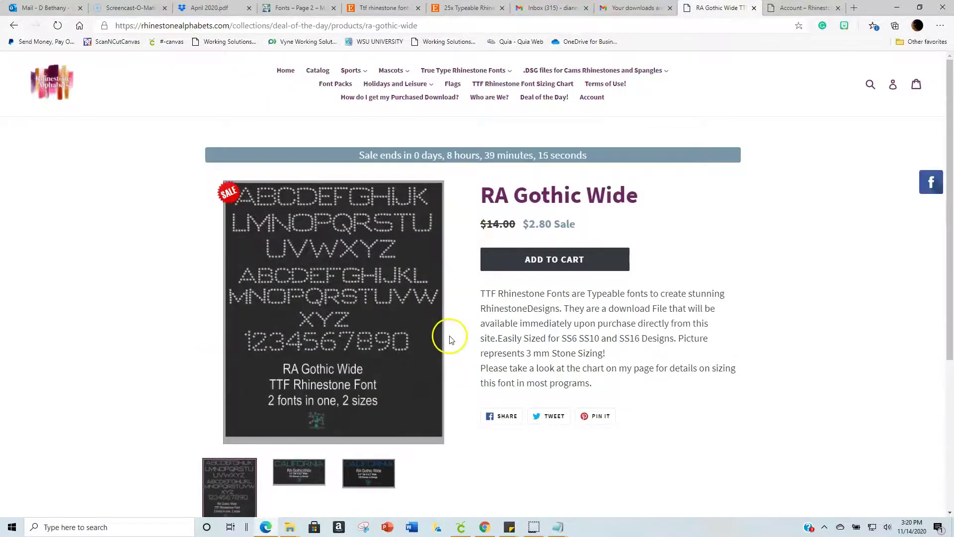
scroll(449, 334, "down", 3)
left_click(318, 343)
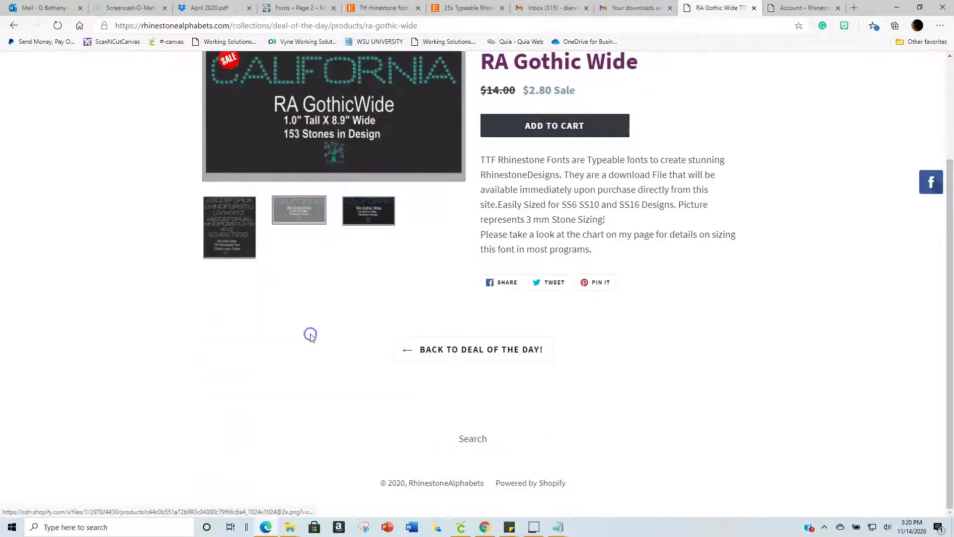
scroll(332, 294, "up", 3)
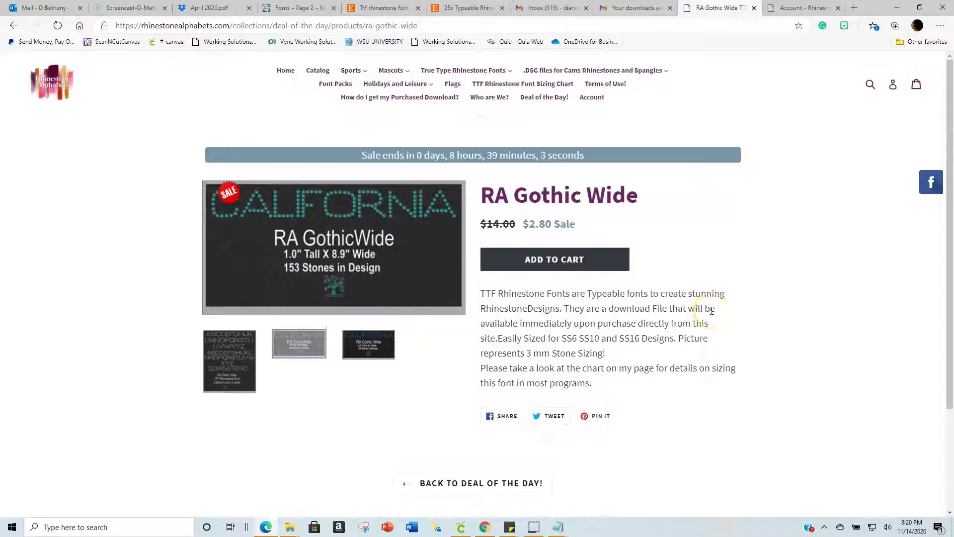
left_click(365, 348)
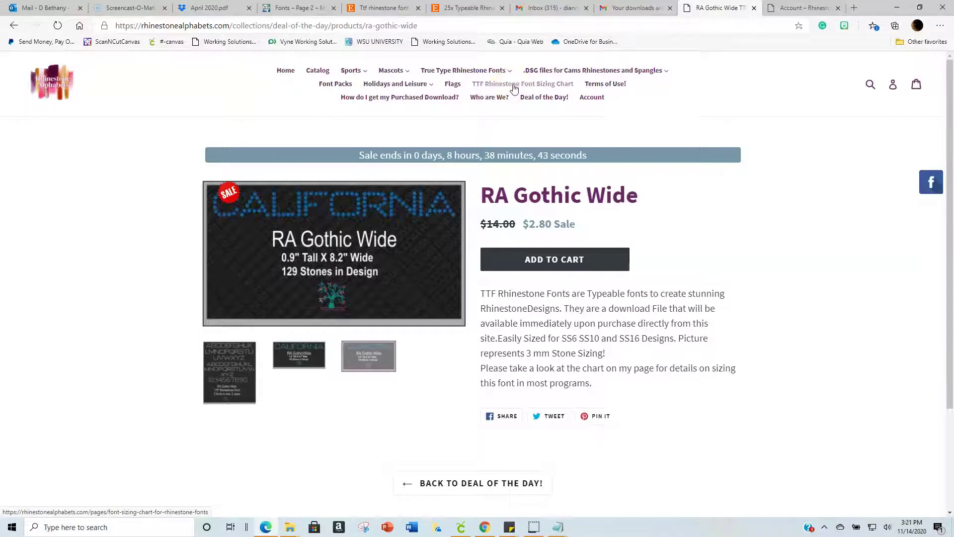
Step: Glance at the account's order history and open the Size Chart for Rhinestone Fonts from the TTF Rhinestone Font Sizing Chart page
left_click(788, 8)
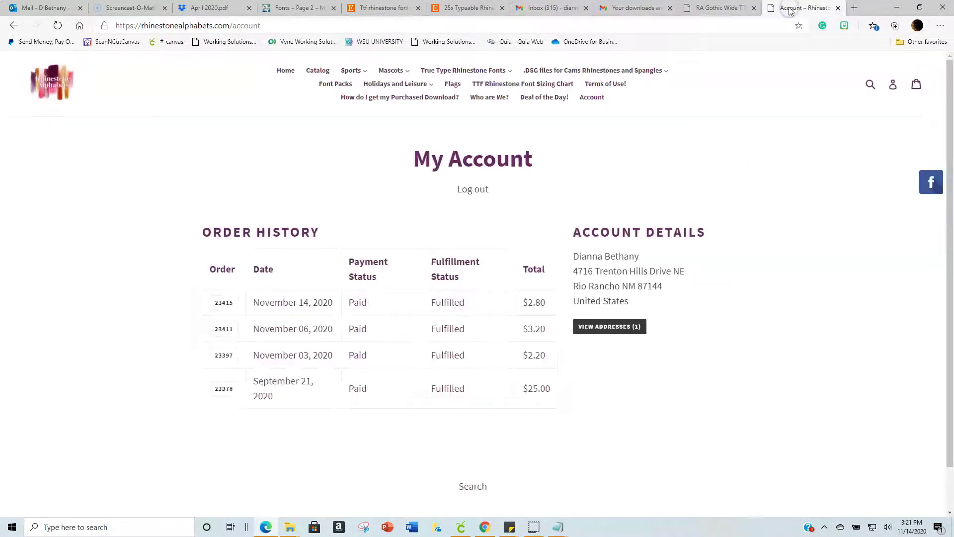
left_click(687, 9)
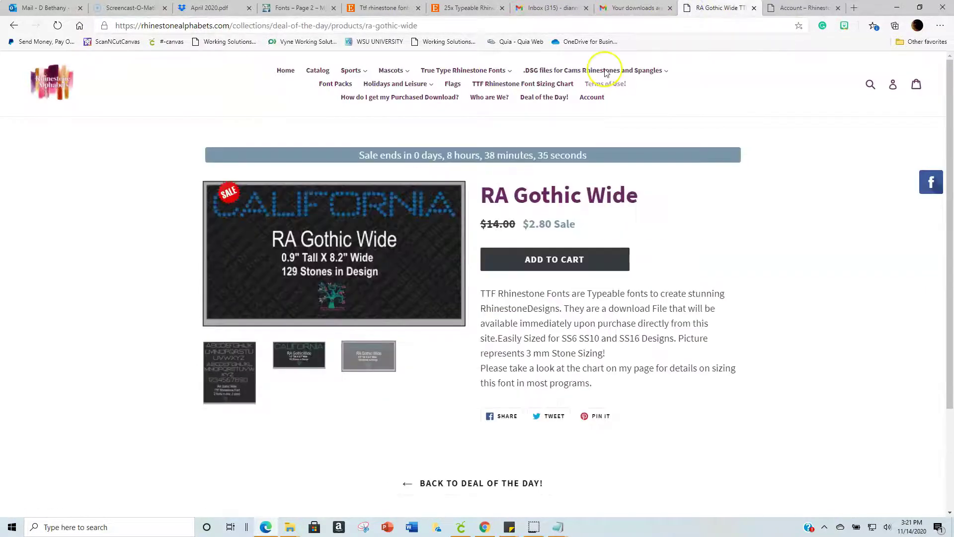
left_click(542, 86)
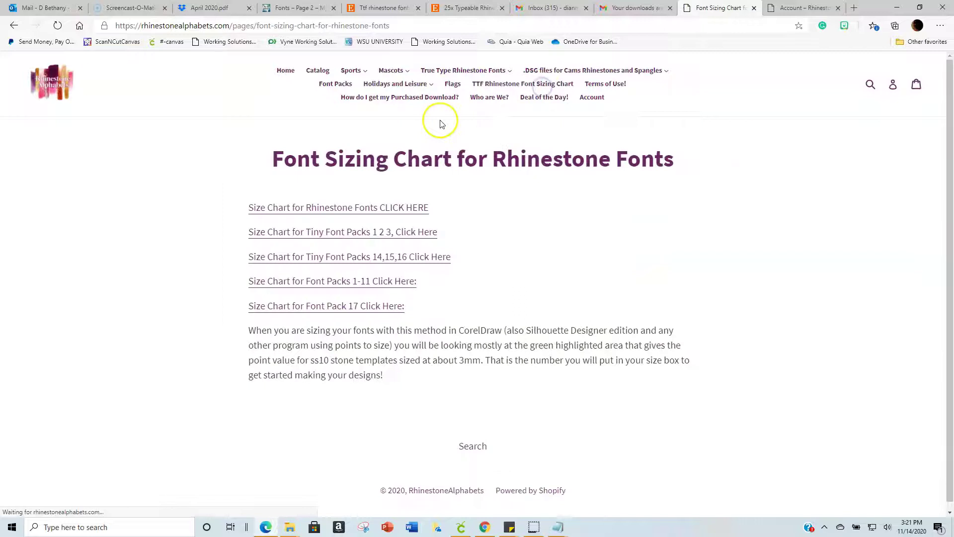
left_click(380, 209)
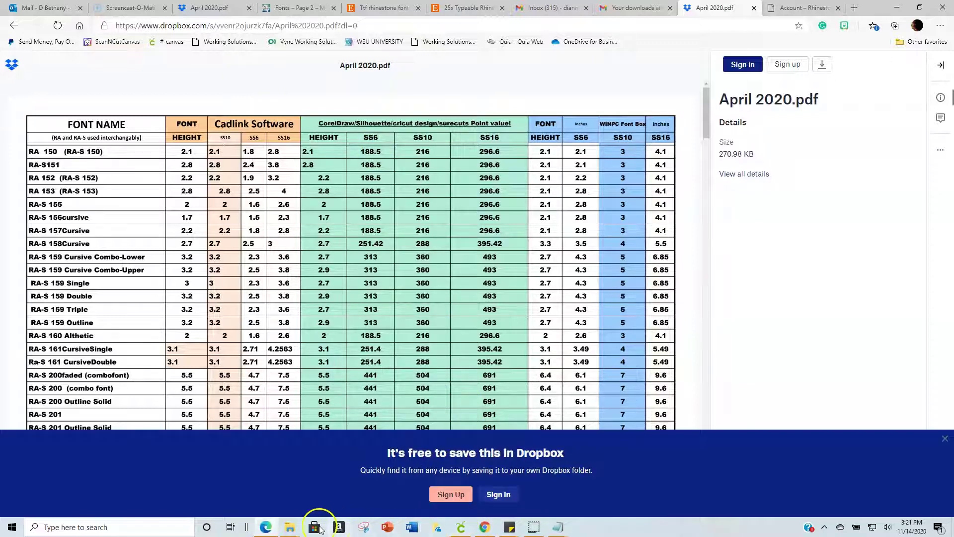
Step: Switch to the Downloads folder, check the extraction destination choices for RA-AthleticMediumCombo (1), and cancel without extracting
mouse_move(294, 530)
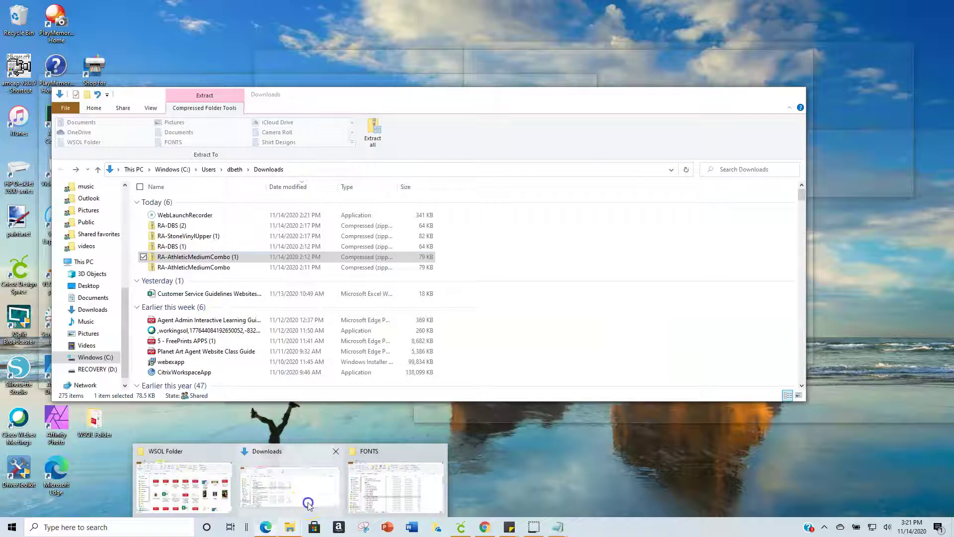
left_click(308, 502)
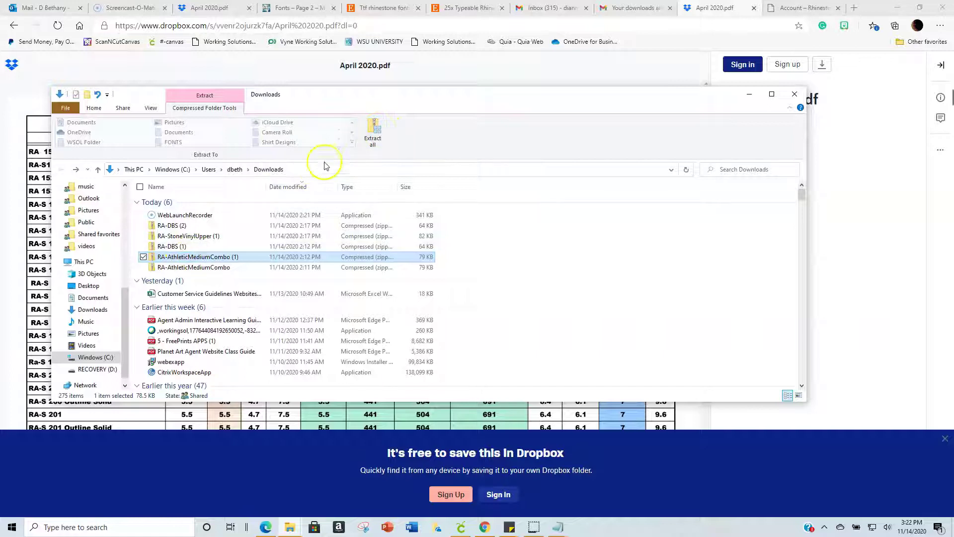
left_click(368, 133)
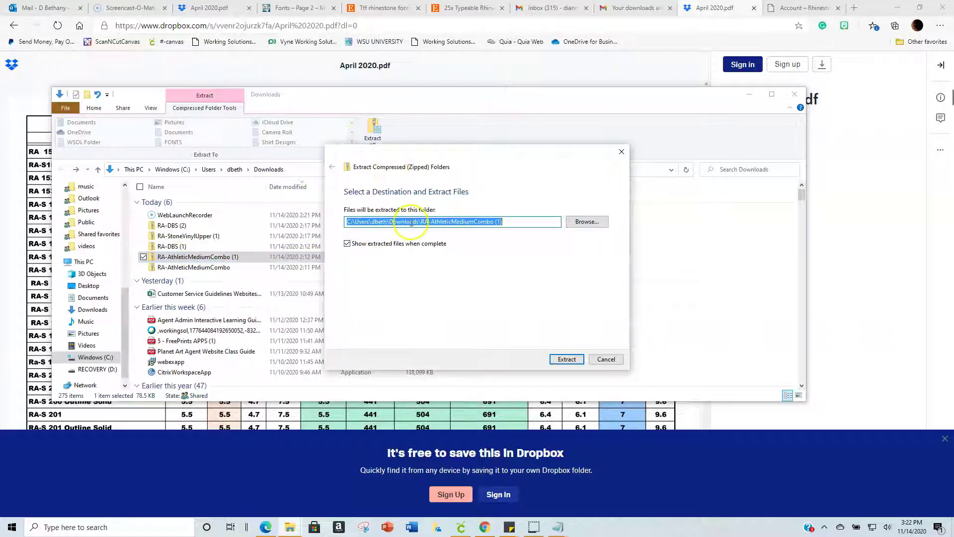
left_click(579, 232)
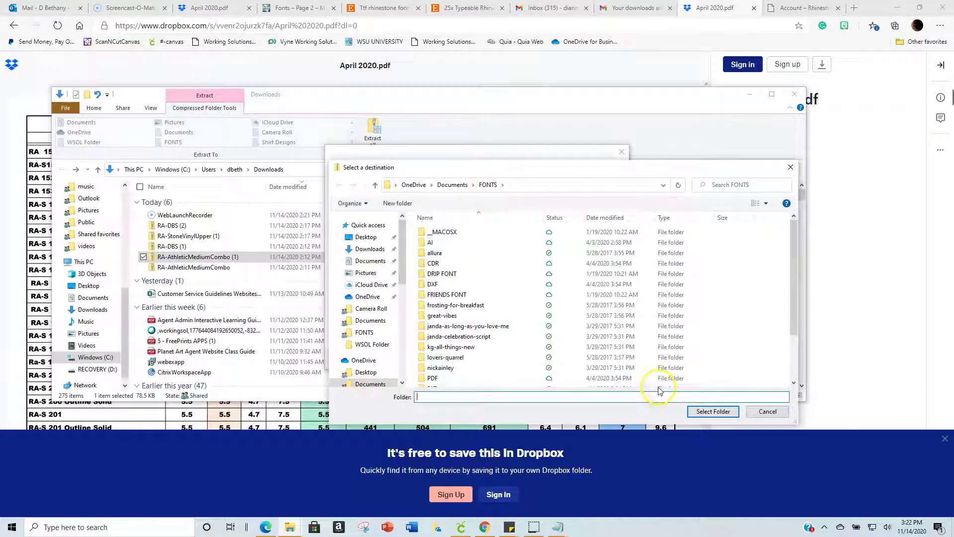
left_click(763, 411)
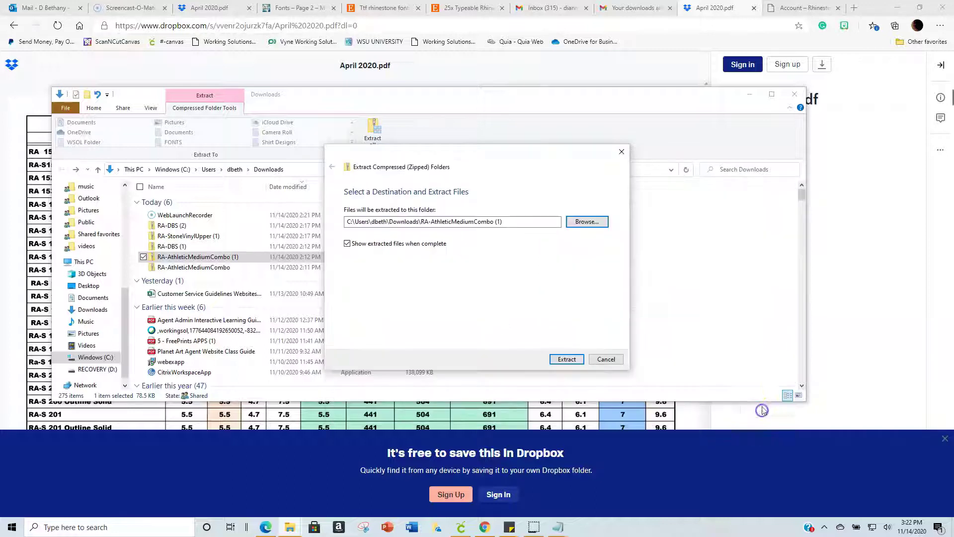
left_click(606, 359)
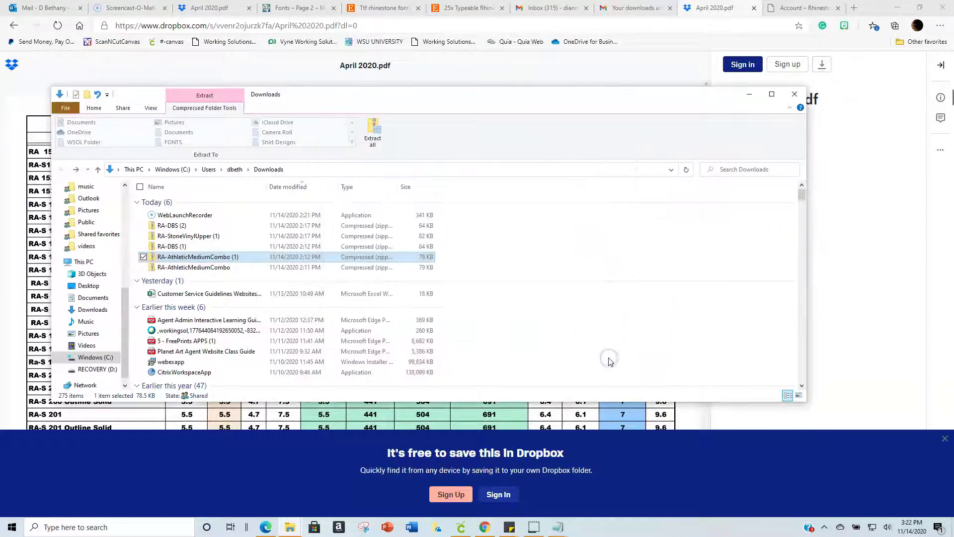
Step: Bring up the FONTS folder, preview the RA-S AthMedCombo TrueType font file, and close the preview
mouse_move(291, 527)
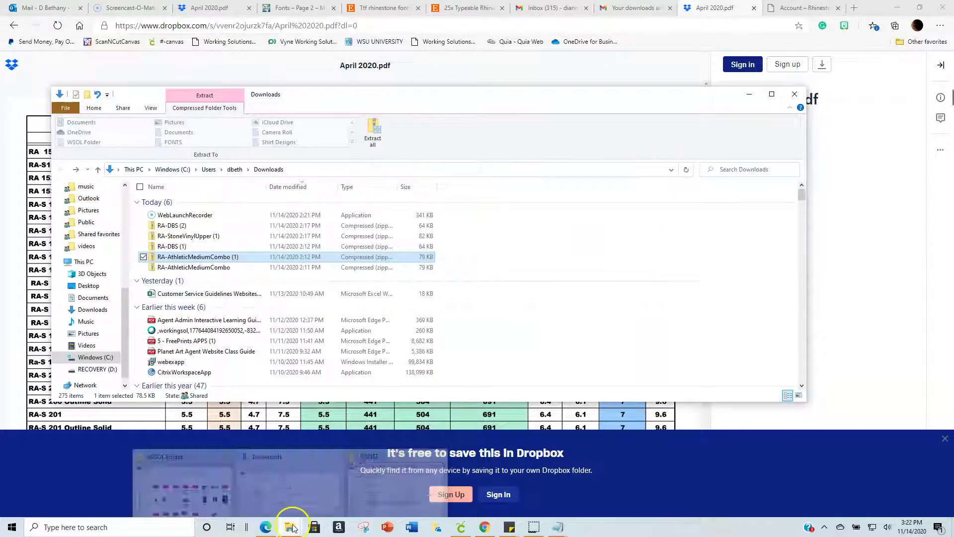
left_click(381, 507)
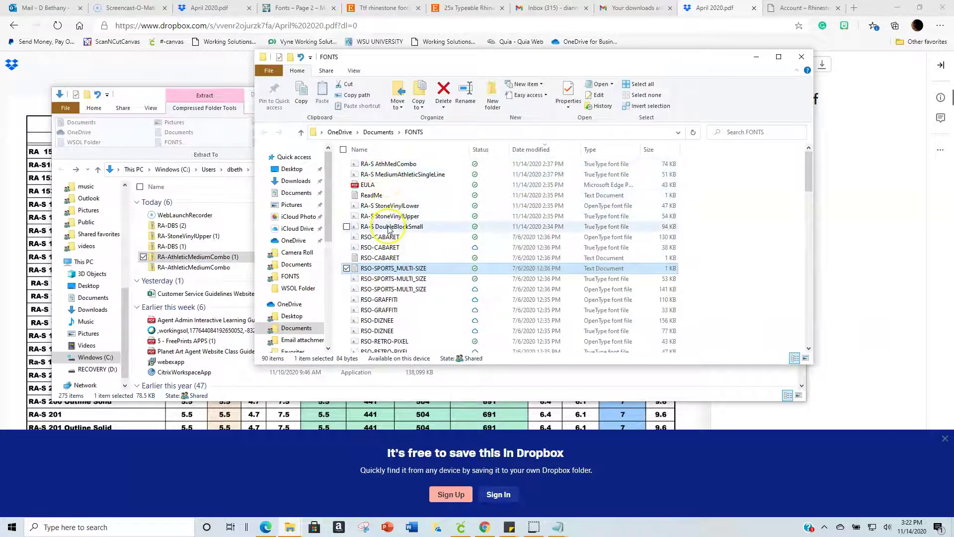
left_click(398, 164)
double_click(398, 164)
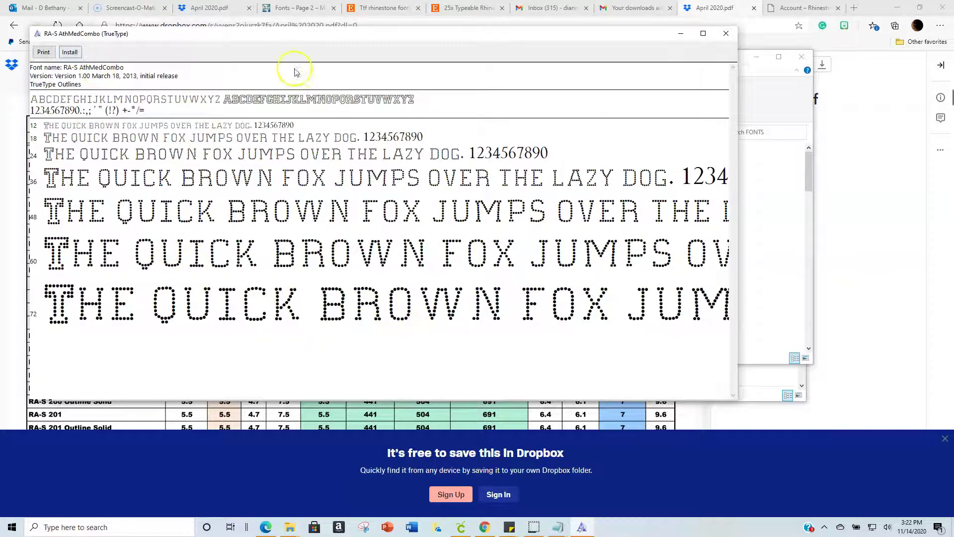
left_click(725, 34)
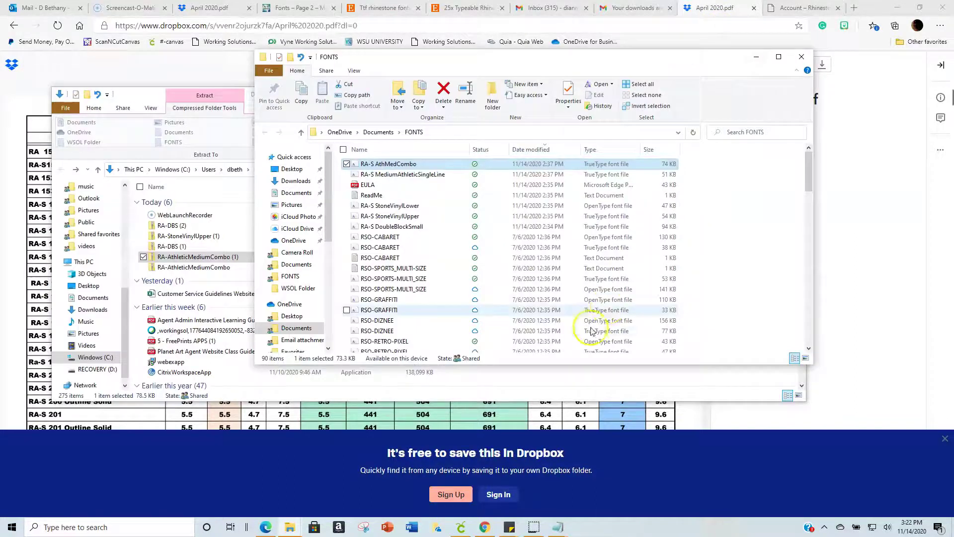
Step: Switch to Cricut Design Space and delete the CUTE rhinestone text from the canvas
mouse_move(450, 534)
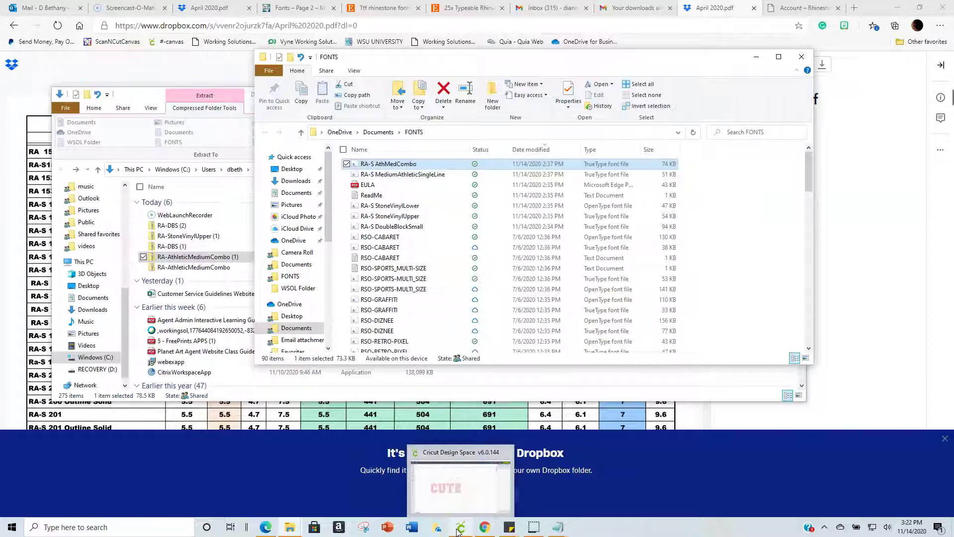
left_click(458, 530)
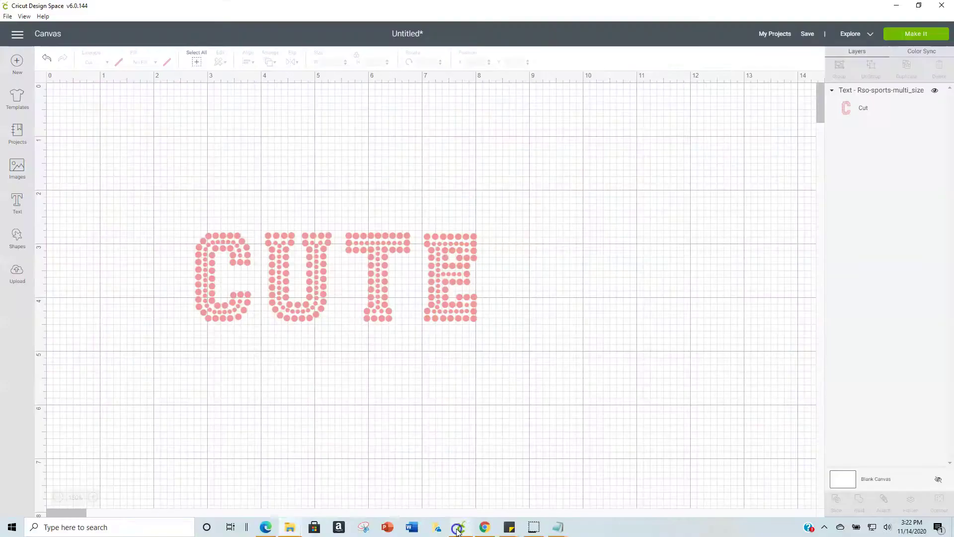
left_click(308, 303)
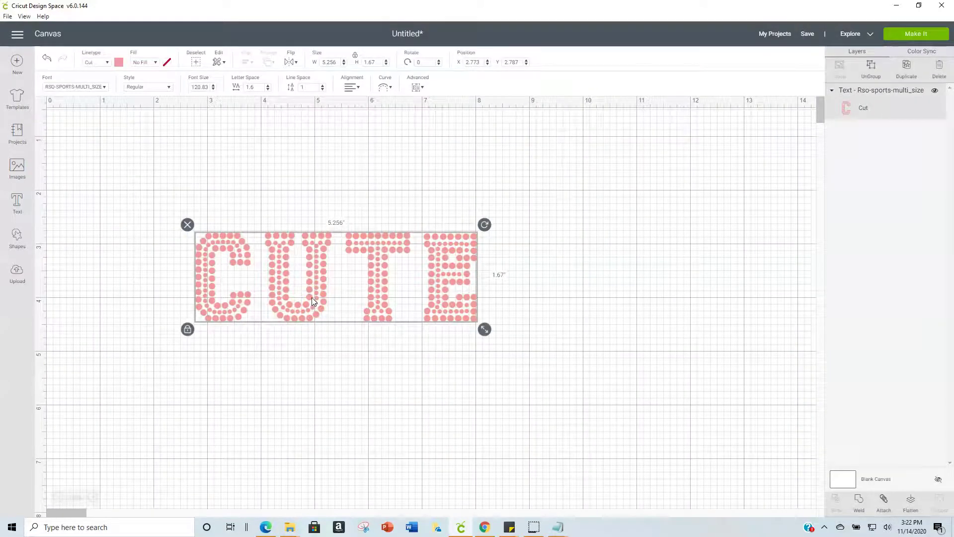
key("Delete")
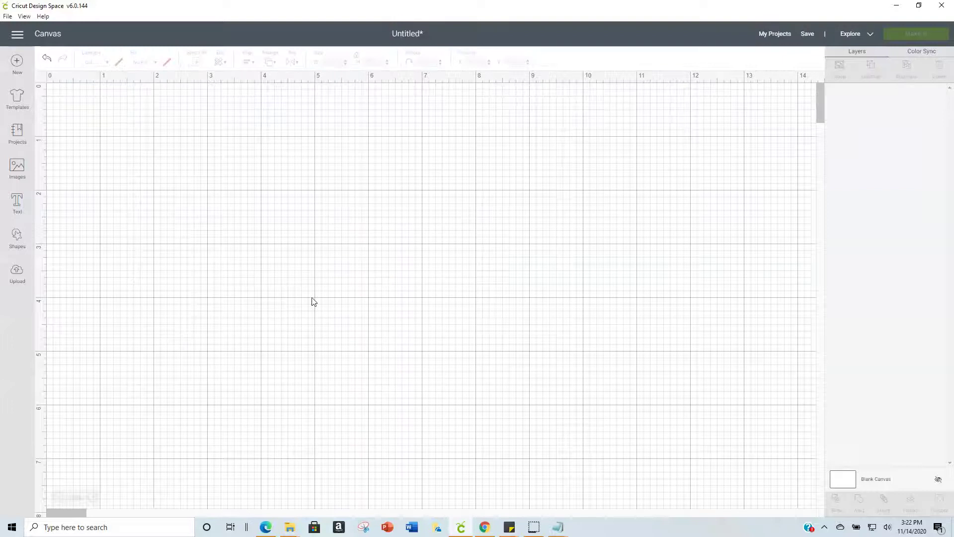
Step: Add a new text object reading PRETTY to the canvas in the RSO-SPORTS-MULTI_SIZE font
left_click(17, 200)
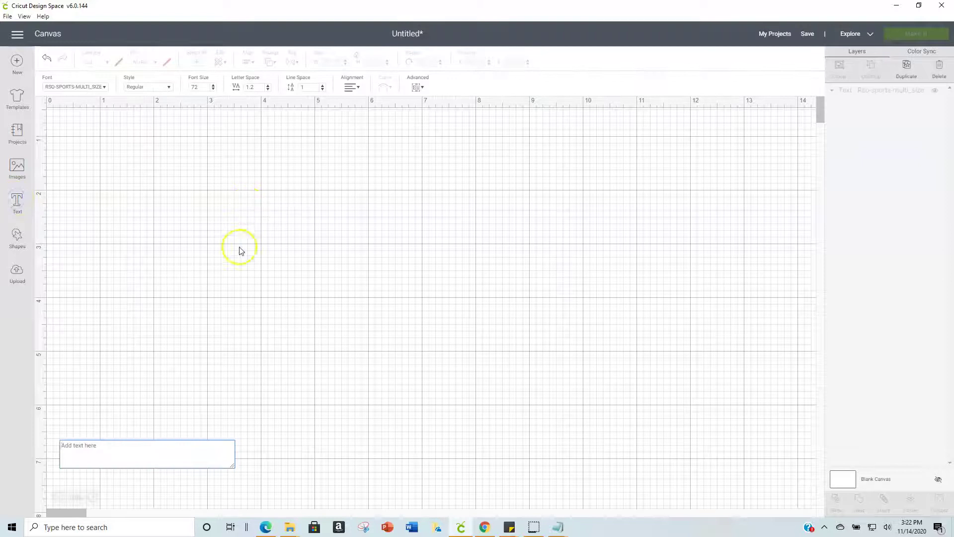
left_click(187, 449)
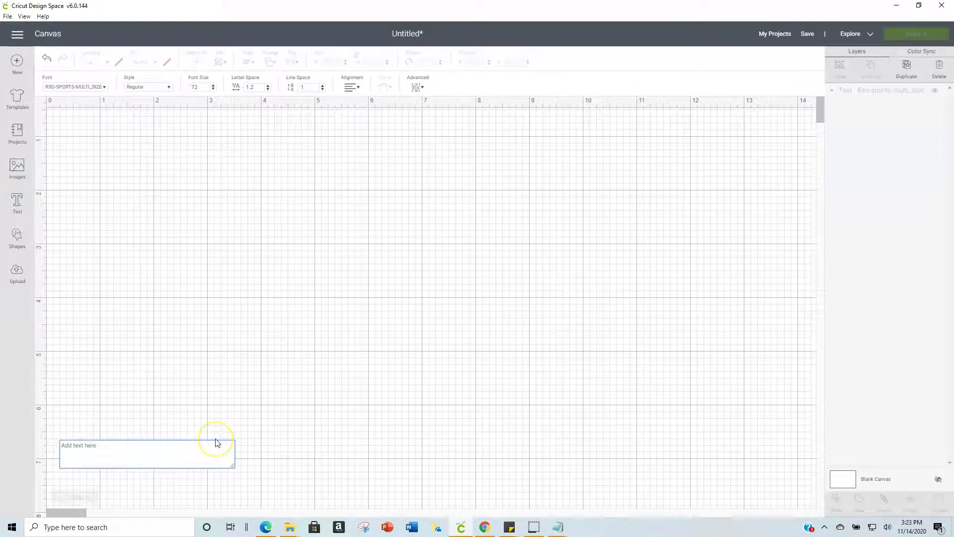
type("PRETTY")
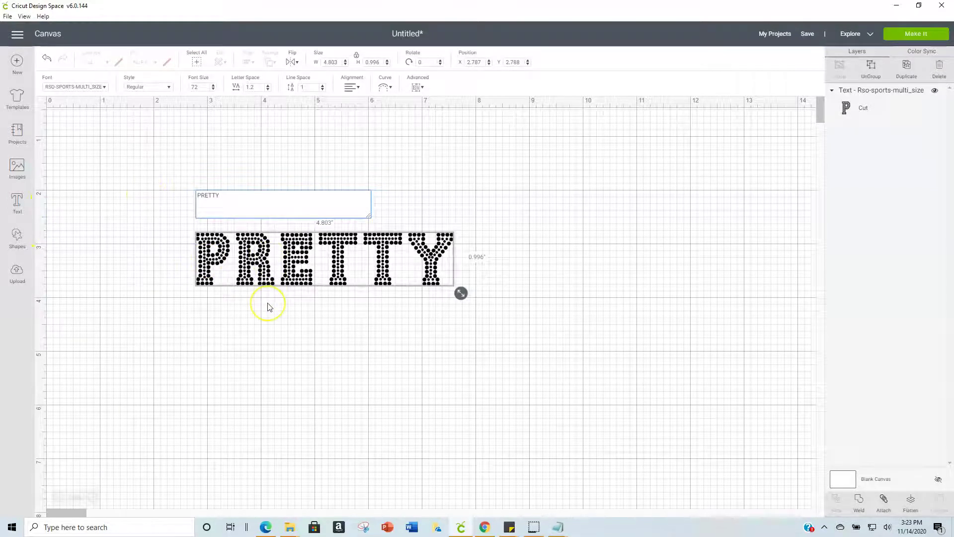
Step: Change the PRETTY text's font to RSO-CABARET from the system fonts matching rso
left_click(245, 242)
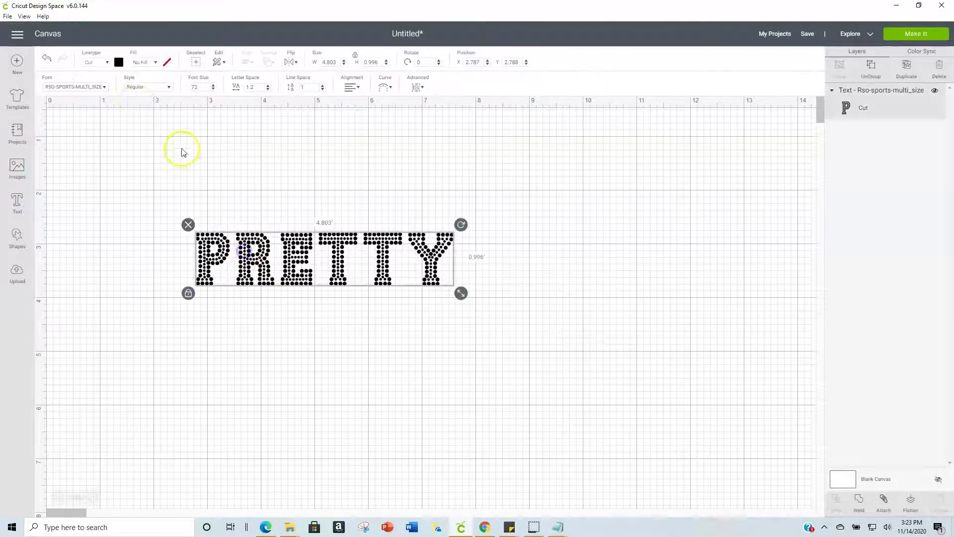
left_click(104, 88)
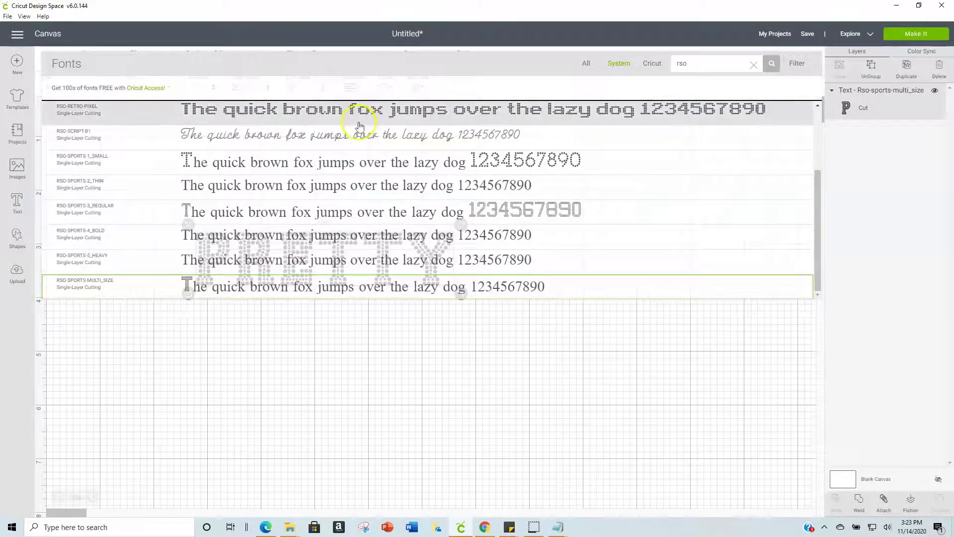
left_click(588, 63)
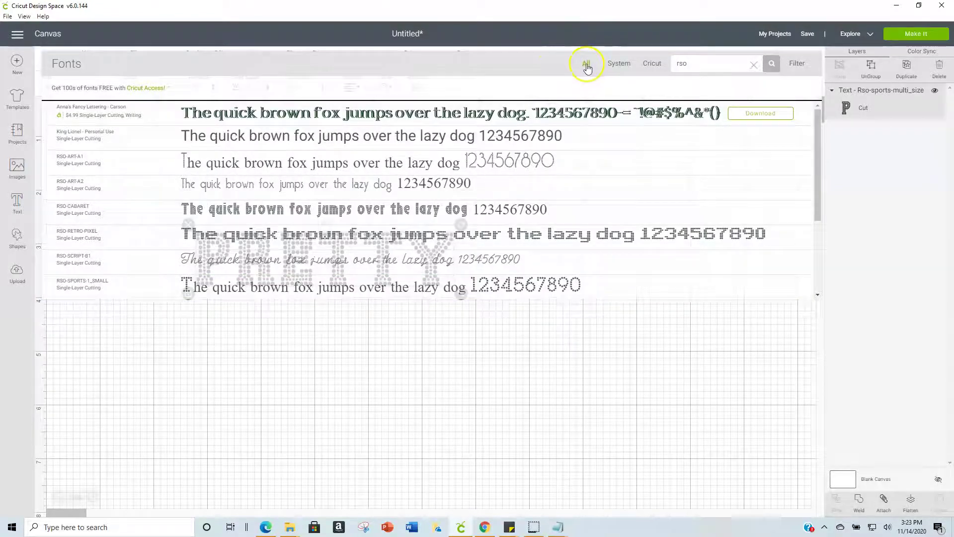
left_click(617, 64)
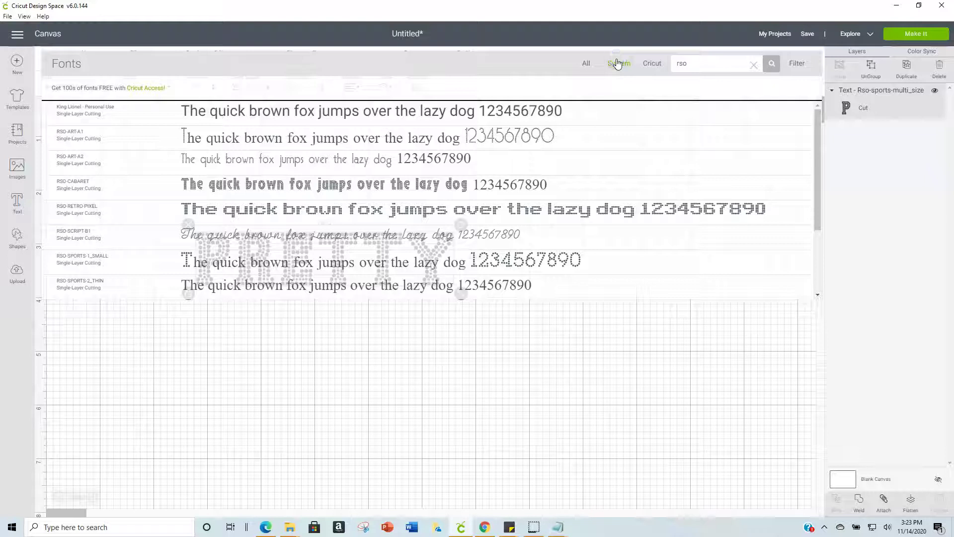
left_click(753, 65)
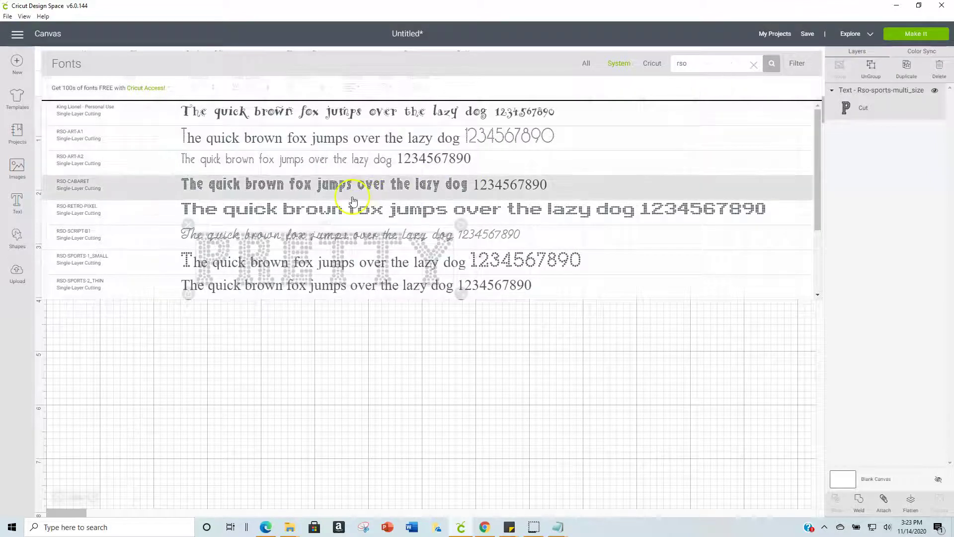
left_click(287, 210)
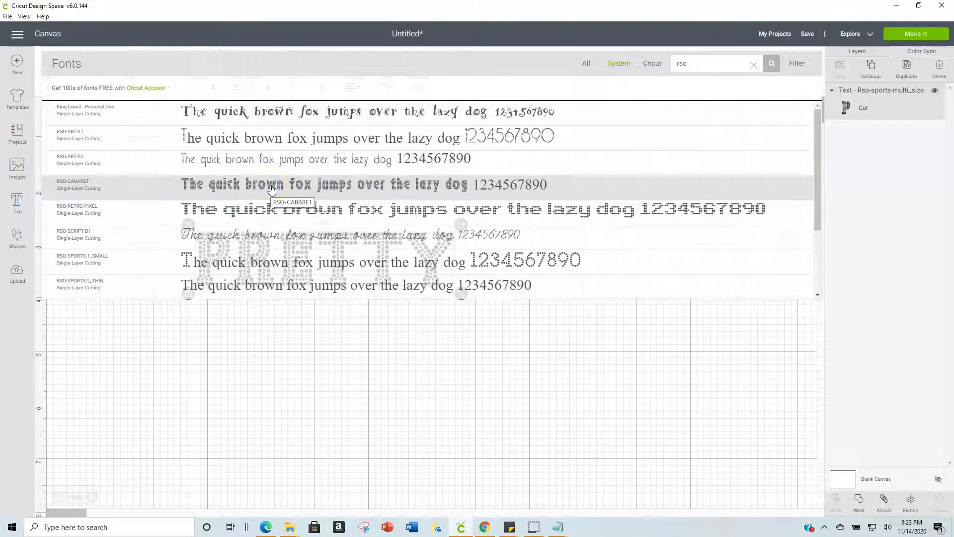
left_click(271, 187)
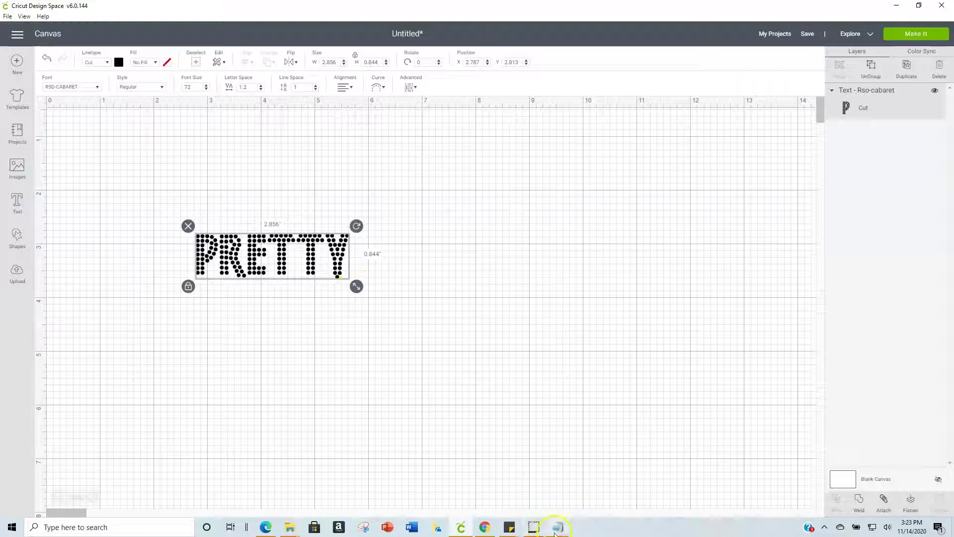
Step: Bring up the RSO-CABARET sizing chart in Notepad beside the text and check the point size and height for each stone size
mouse_move(555, 533)
left_click(532, 501)
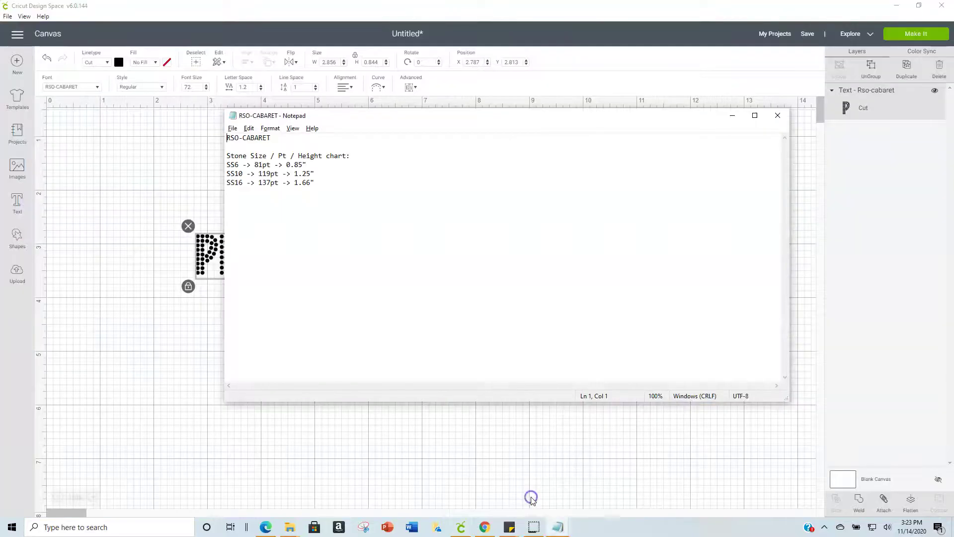
left_click_drag(539, 120, 736, 149)
left_click(539, 519)
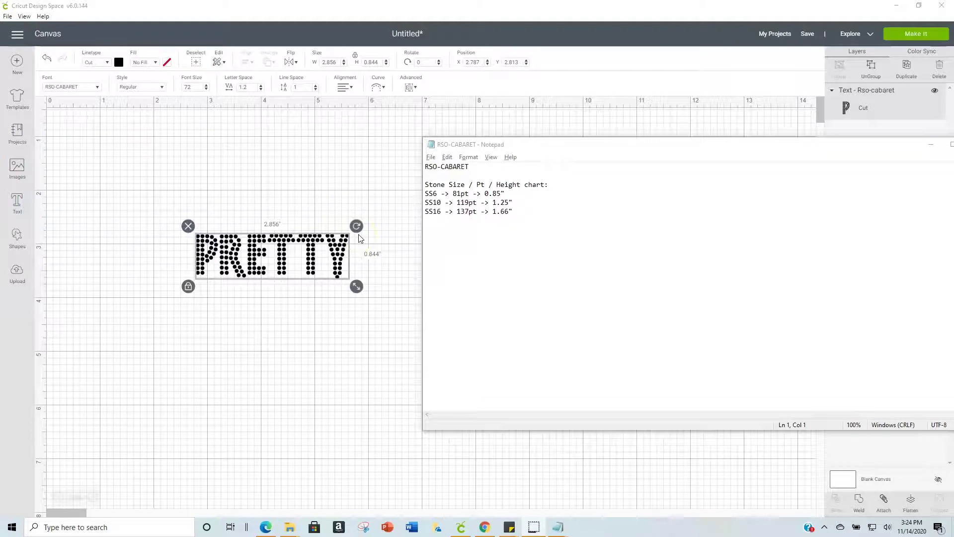
Step: Return to Cricut Design Space and set the PRETTY text's font size to 119
left_click(322, 254)
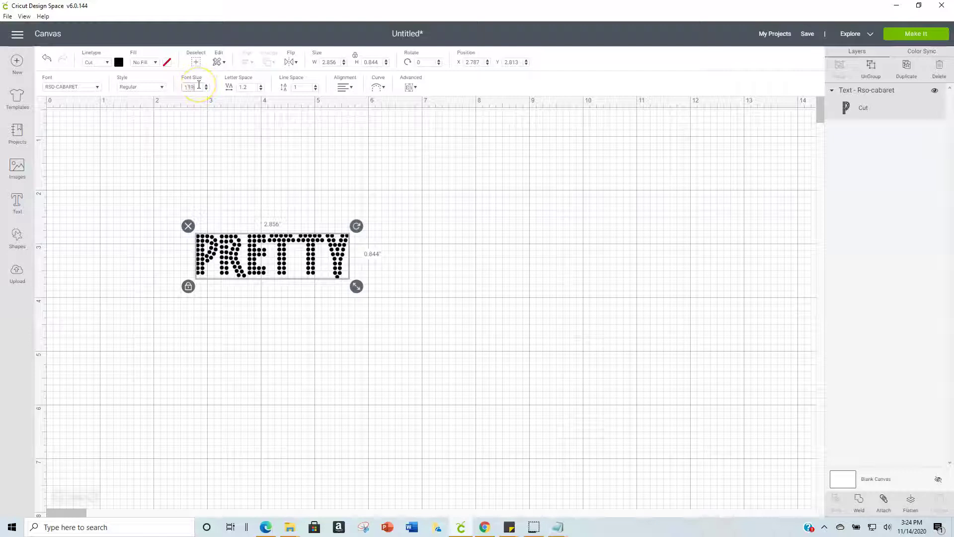
left_click(199, 84)
type("119")
key("Return")
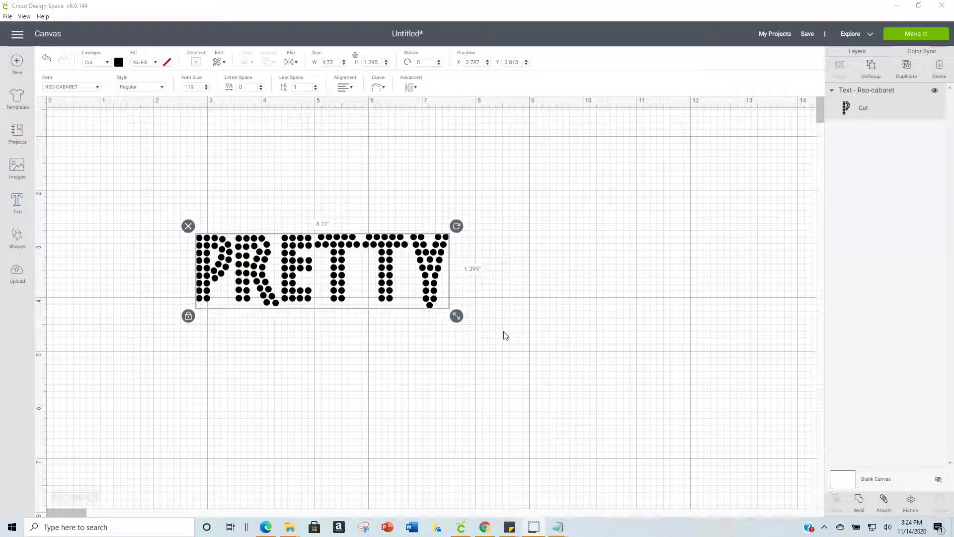
Step: Recheck the SS10 height in the RSO-CABARET Notepad chart and return to the PRETTY text in Cricut Design Space
key("alt+Tab")
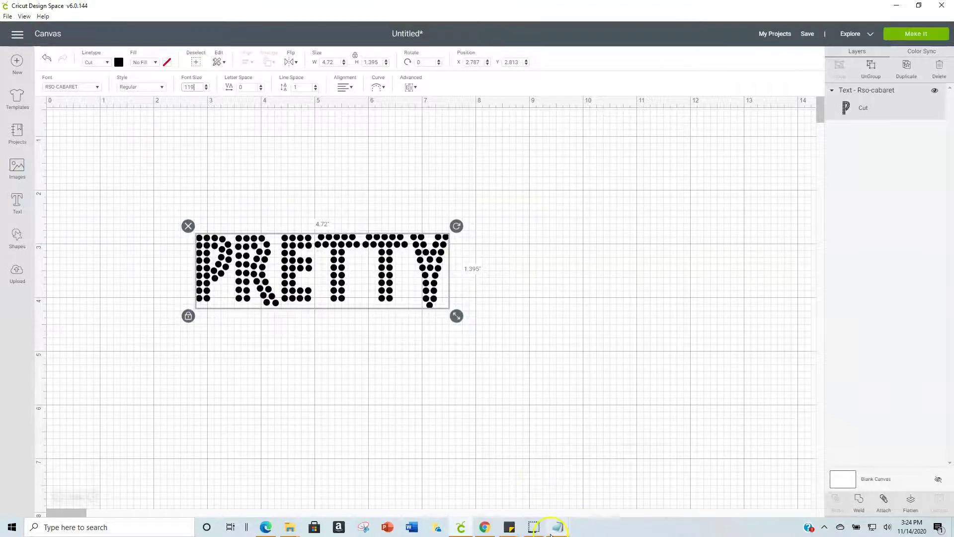
left_click(530, 500)
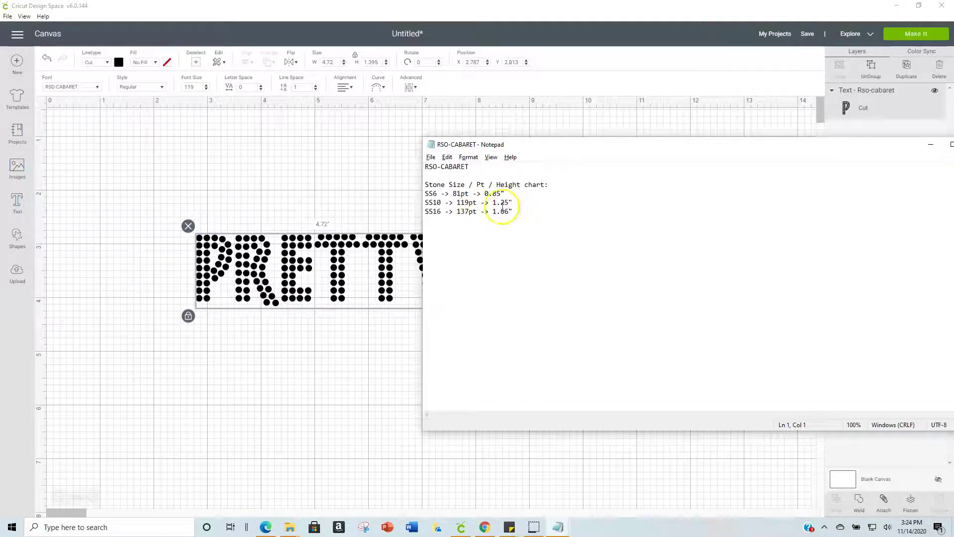
left_click(383, 213)
left_click(243, 298)
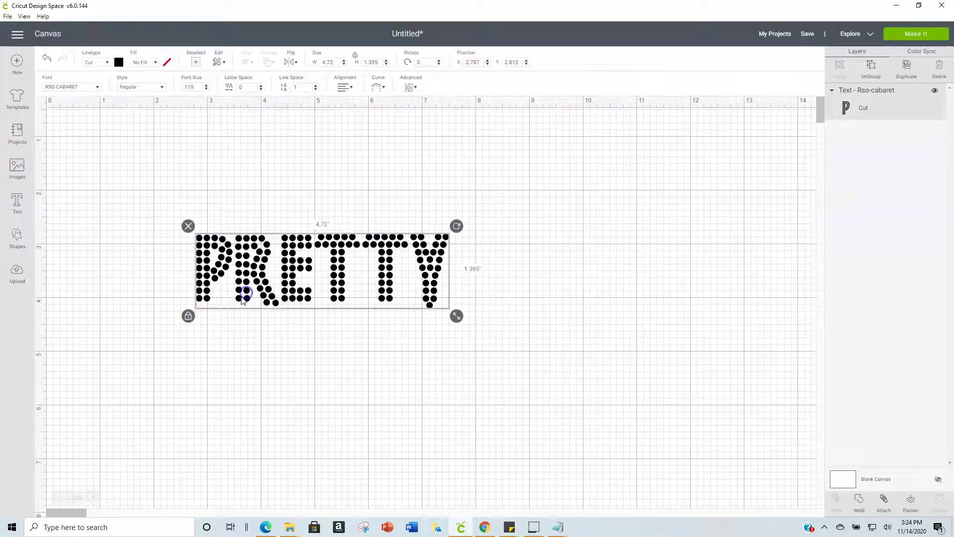
Step: Unlock the PRETTY text's proportions, set its height to 1.25 inches, and deselect it
left_click(193, 313)
double_click(370, 62)
type("1")
key("Return")
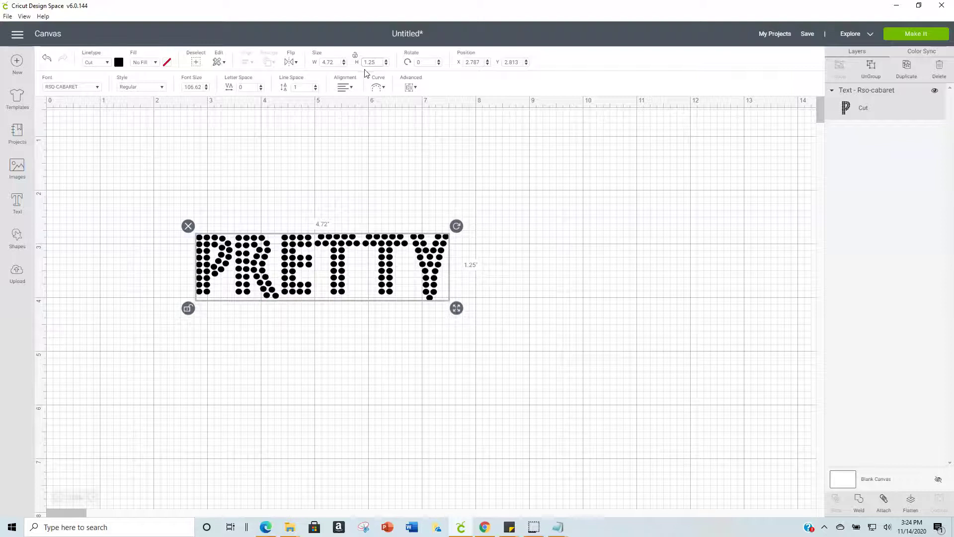
left_click(350, 328)
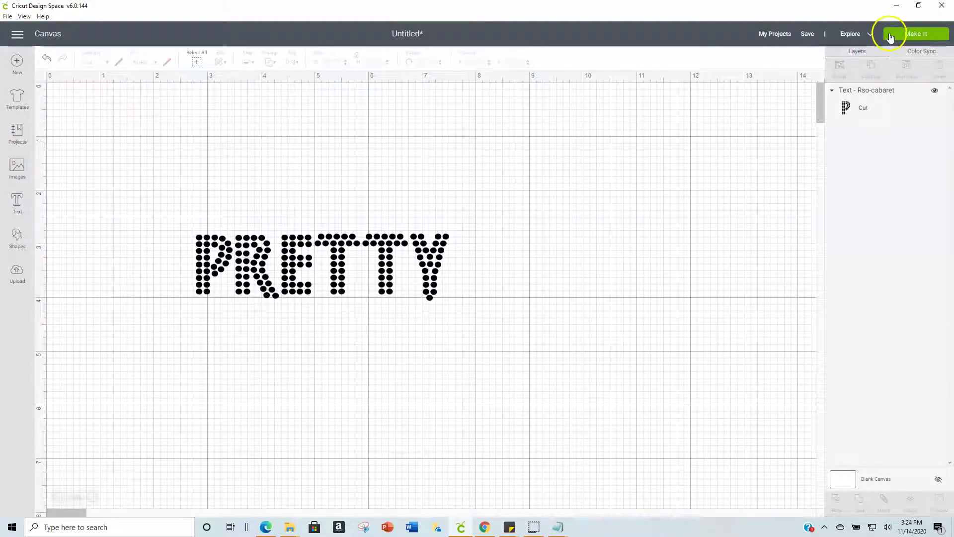
Step: Change the PRETTY text's material color from black to light pink
left_click(429, 242)
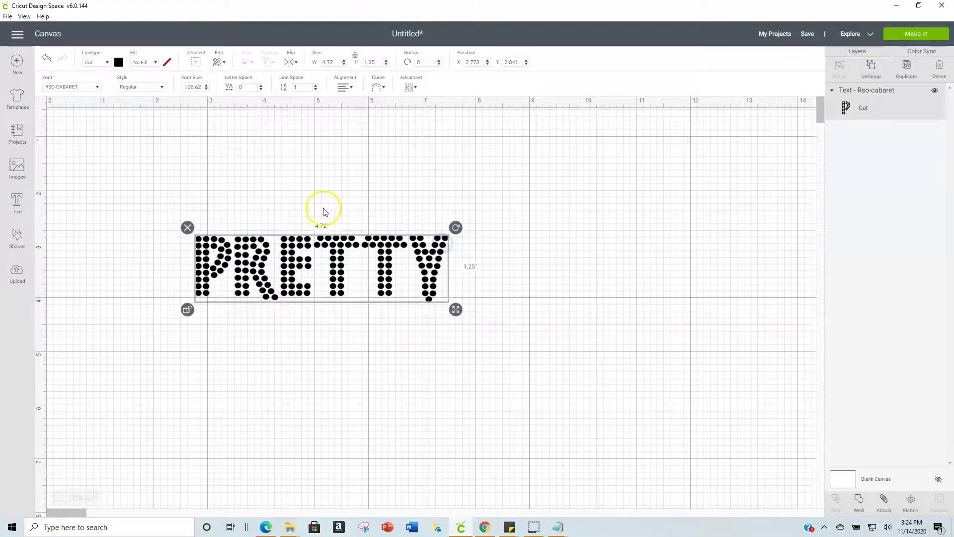
left_click(118, 62)
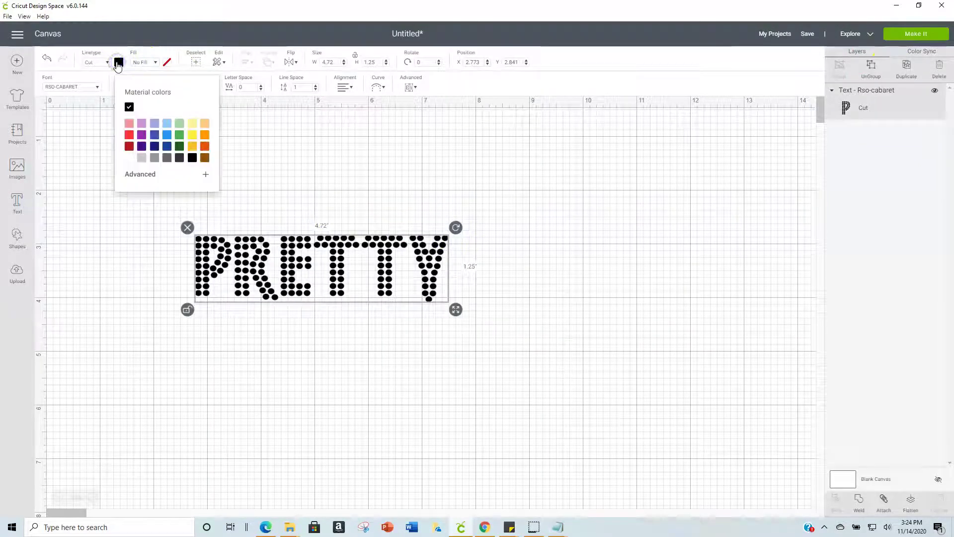
left_click(128, 123)
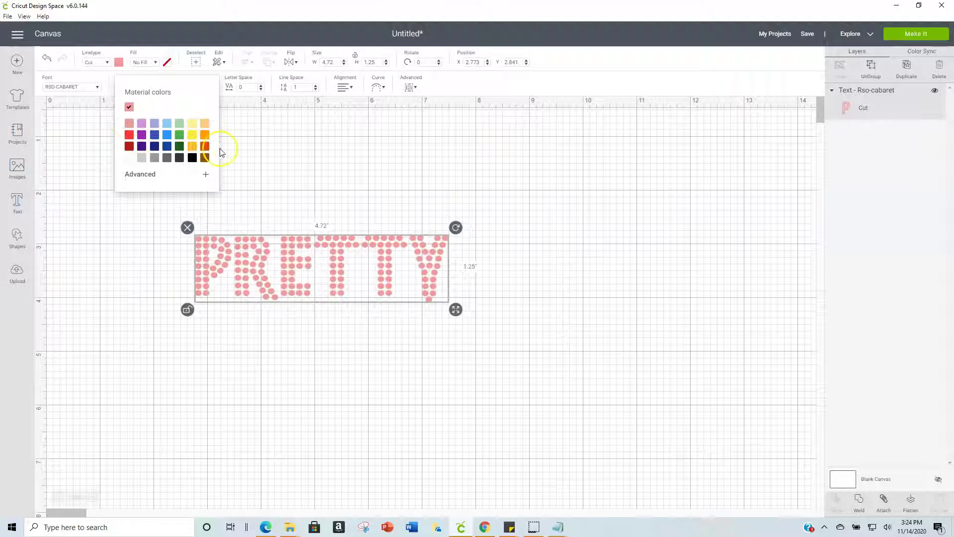
left_click(255, 155)
Step: Preview the PRETTY design on the cutting mat and return to the canvas without continuing
left_click(922, 34)
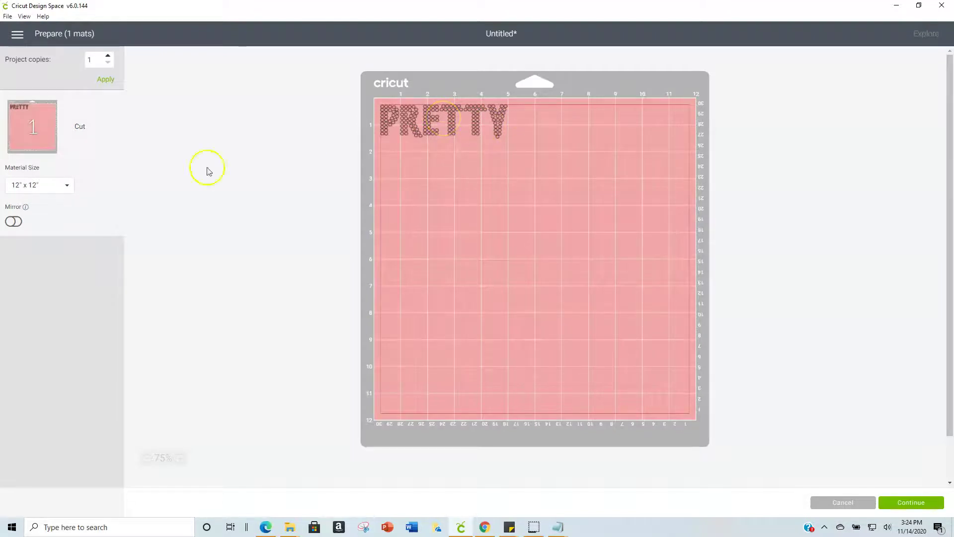
left_click(816, 502)
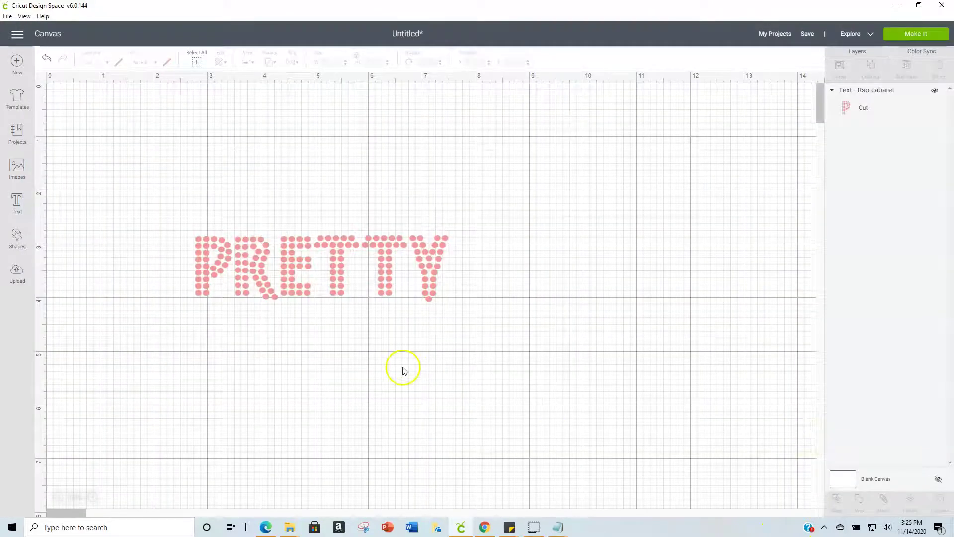
Step: Try the PRETTY text in the RSO-SPORTS-3_REGULAR and RSO-SPORTS-5_HEAVY fonts
left_click(421, 280)
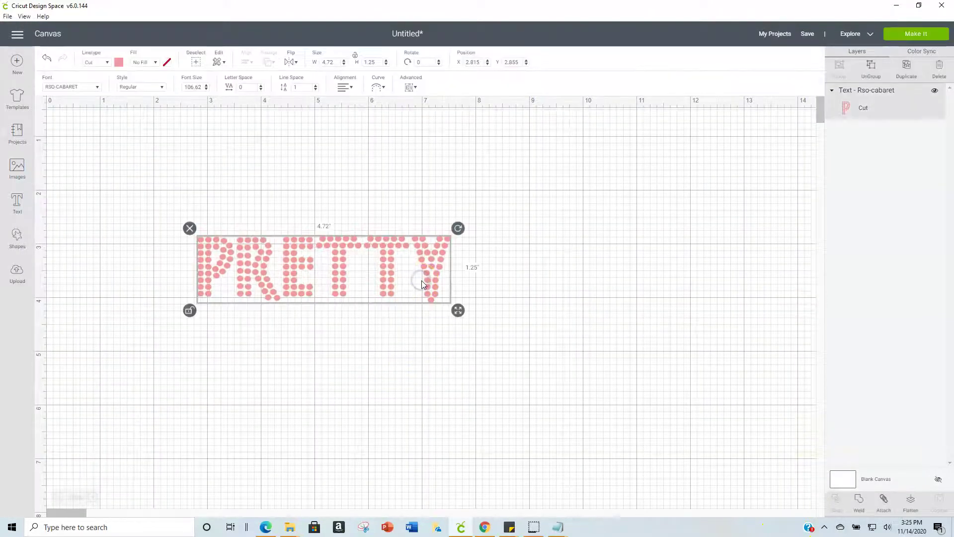
left_click(95, 87)
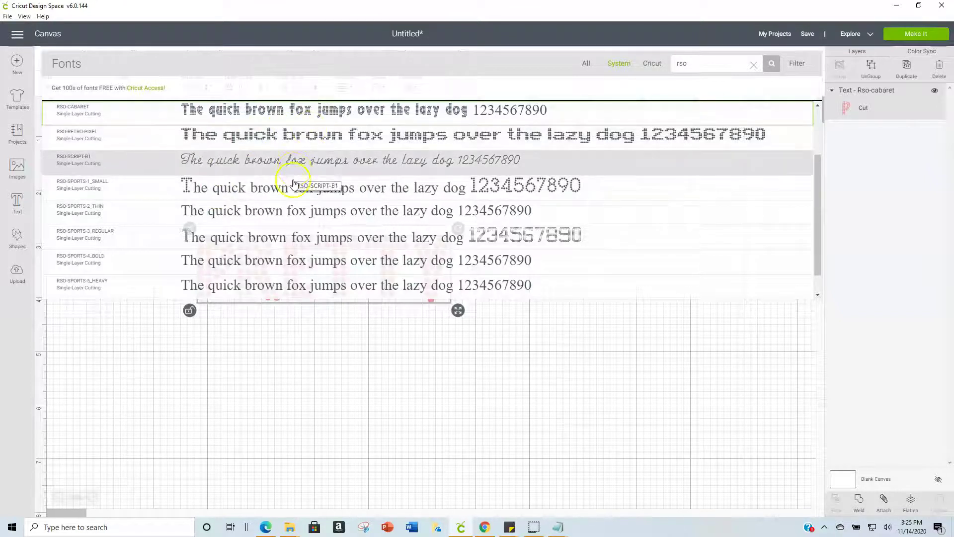
left_click(285, 244)
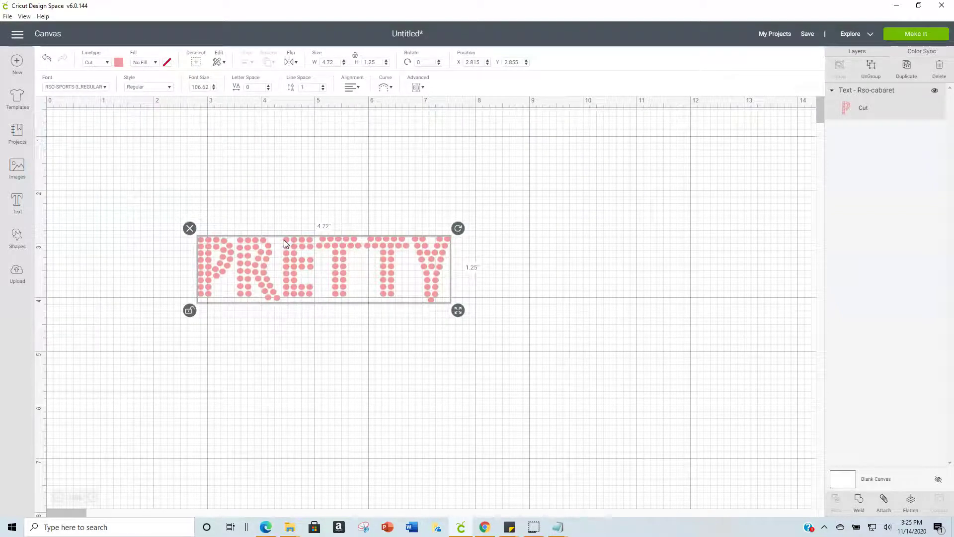
left_click(105, 88)
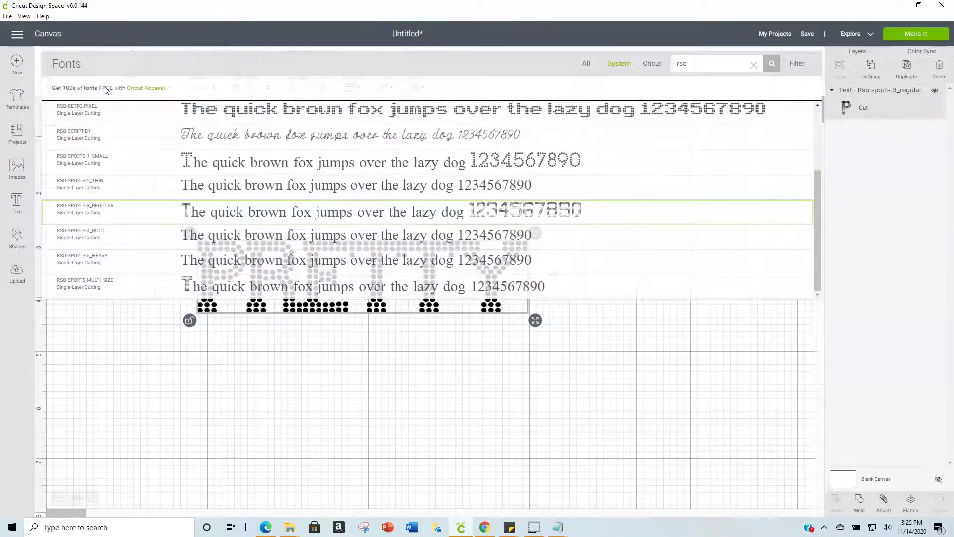
left_click(222, 264)
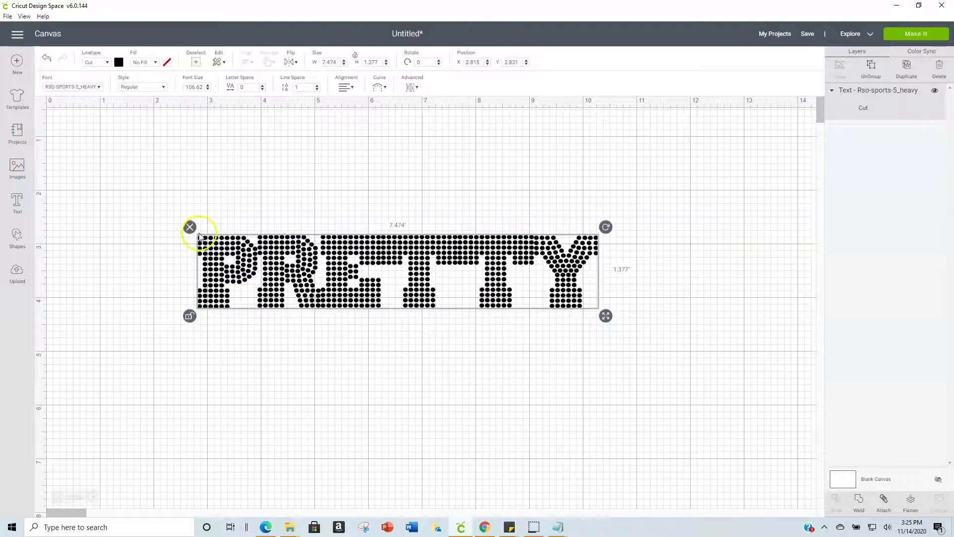
Step: Try the RSO-SPORTS-1_SMALL font on the PRETTY text, and settle on RSO-SPORTS-MULTI_SIZE
left_click(96, 88)
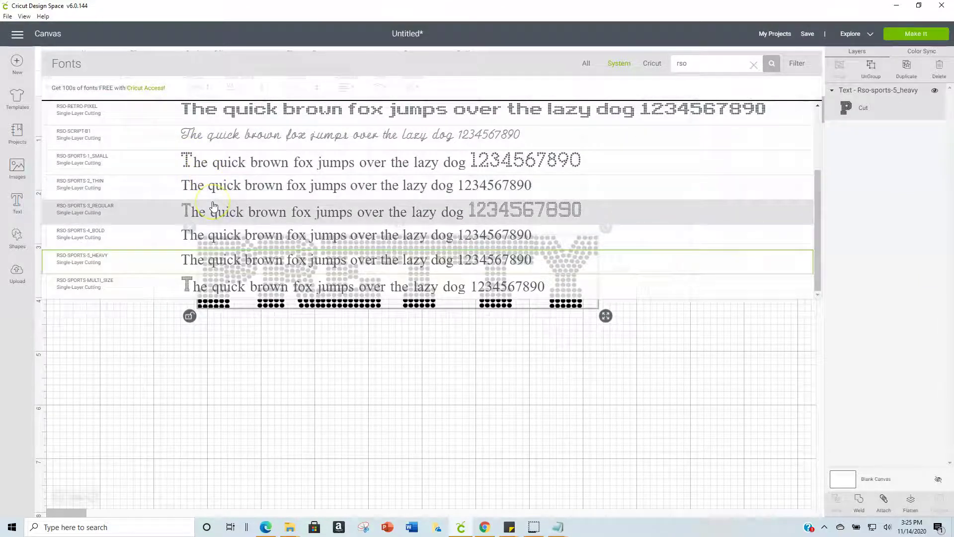
left_click(219, 164)
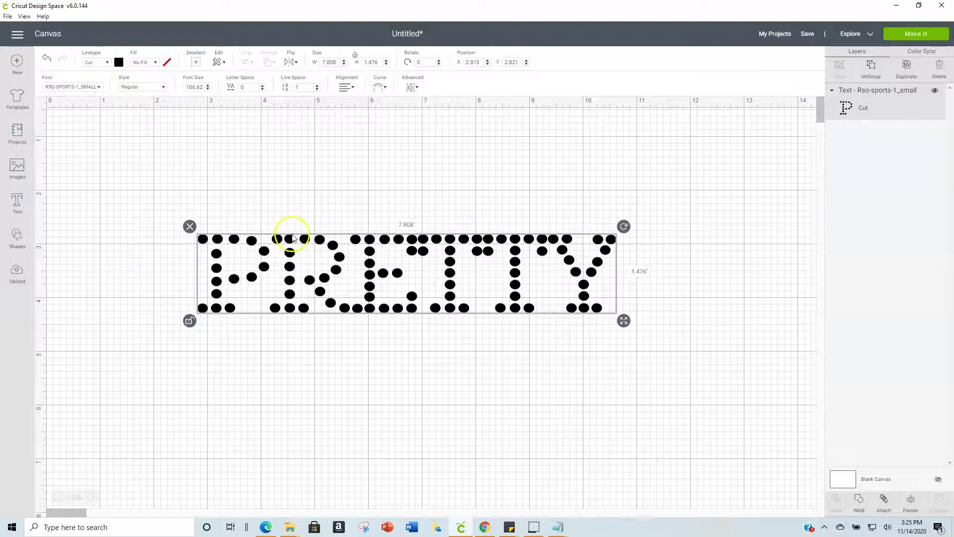
left_click(99, 88)
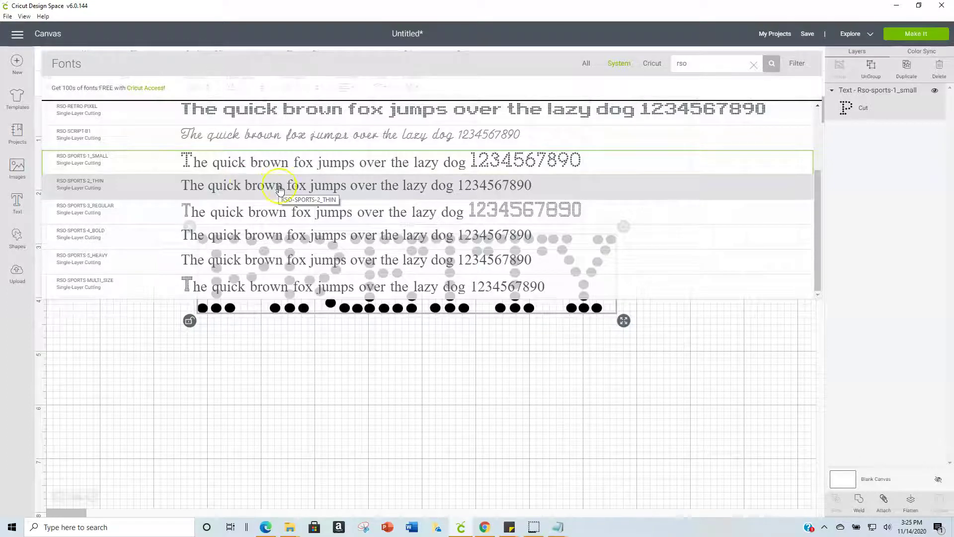
left_click(236, 279)
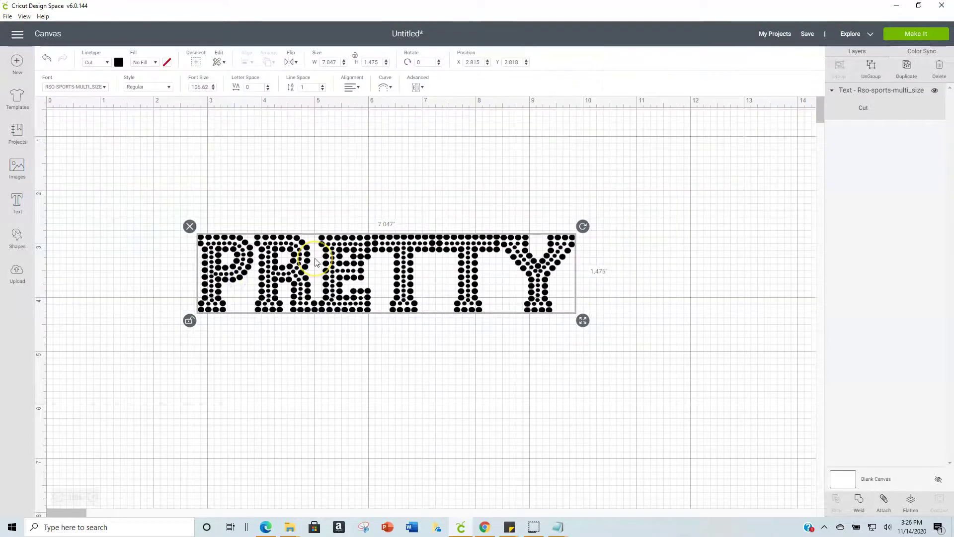
Step: Try the RSO-SPORTS-MULTI_SIZE text in lowercase by replacing its wording with pretty
double_click(276, 266)
left_click(249, 218)
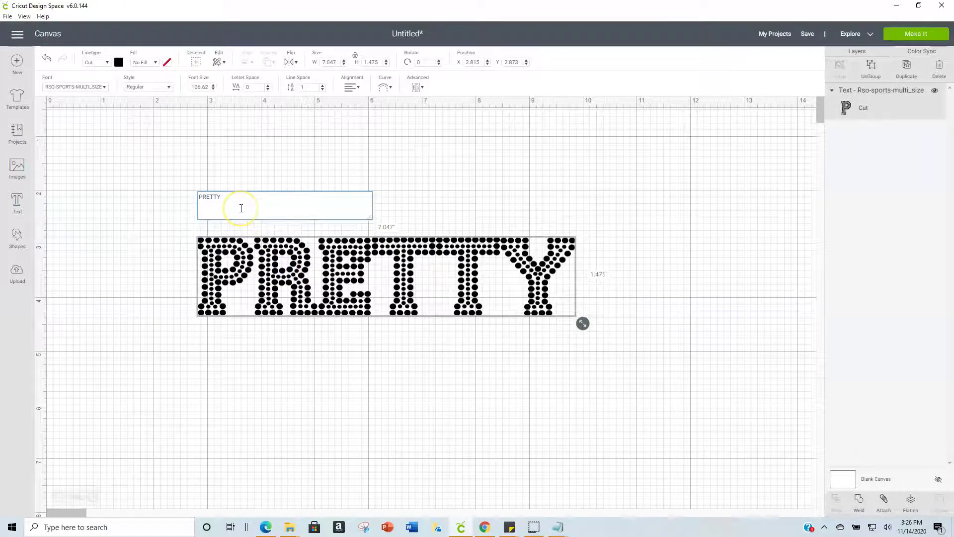
key("BackSpace")
key("BackSpace")
key("BackSpace")
key("BackSpace")
key("BackSpace")
key("BackSpace")
type("pretty")
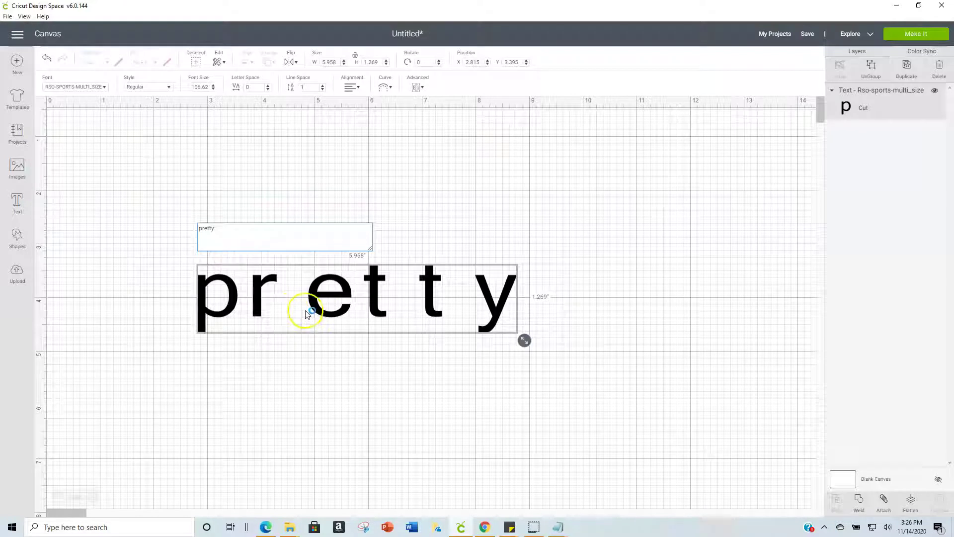
Step: Replace the lowercase wording of the text with PRETTY in capitals
left_click_drag(223, 228, 192, 229)
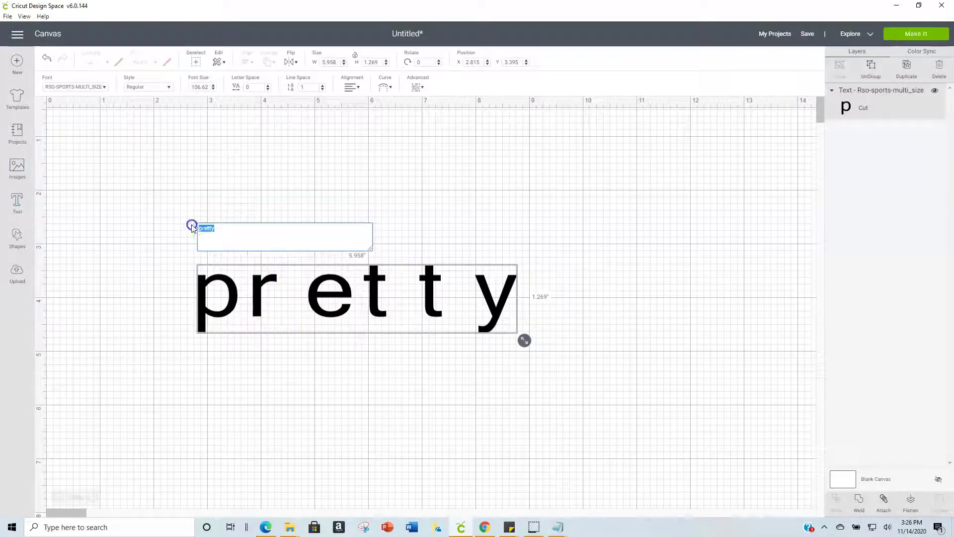
key("BackSpace")
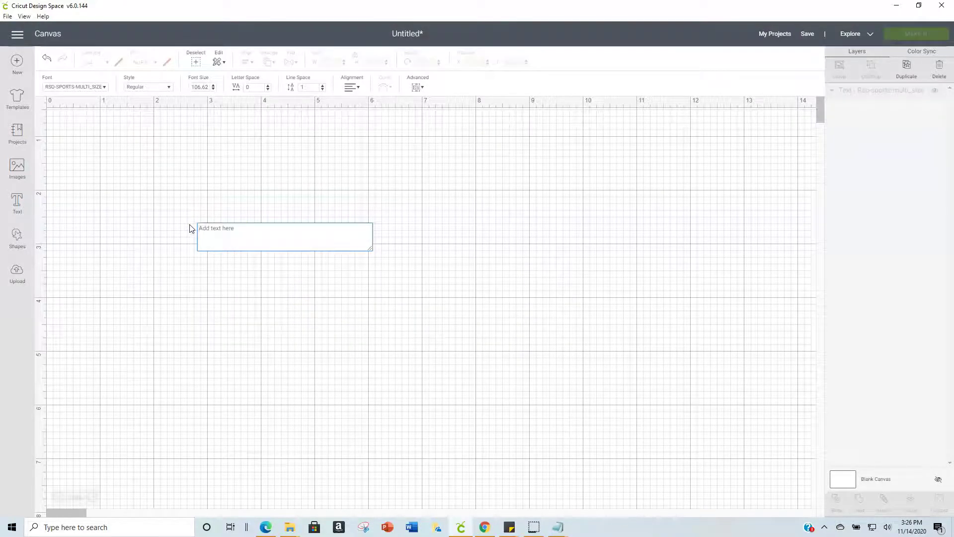
type("PRETT")
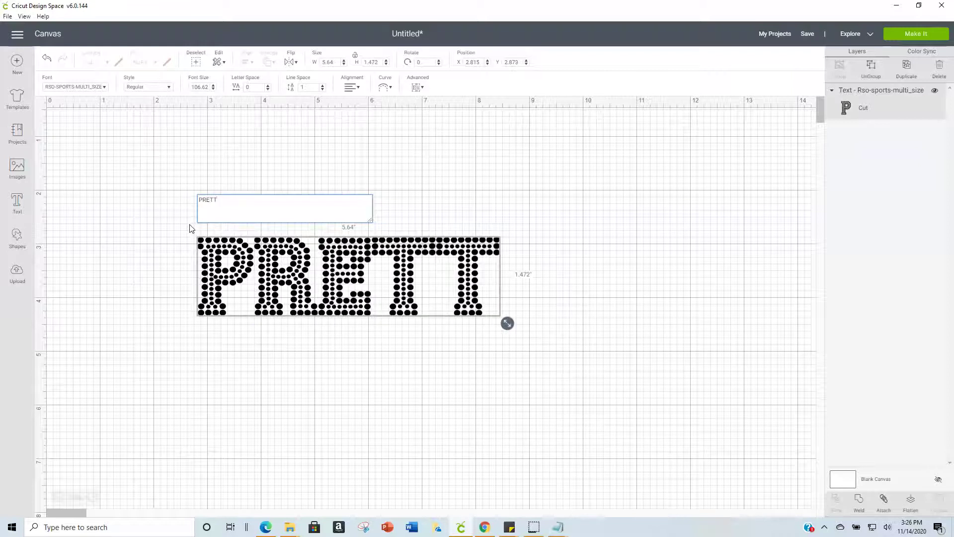
type("Y")
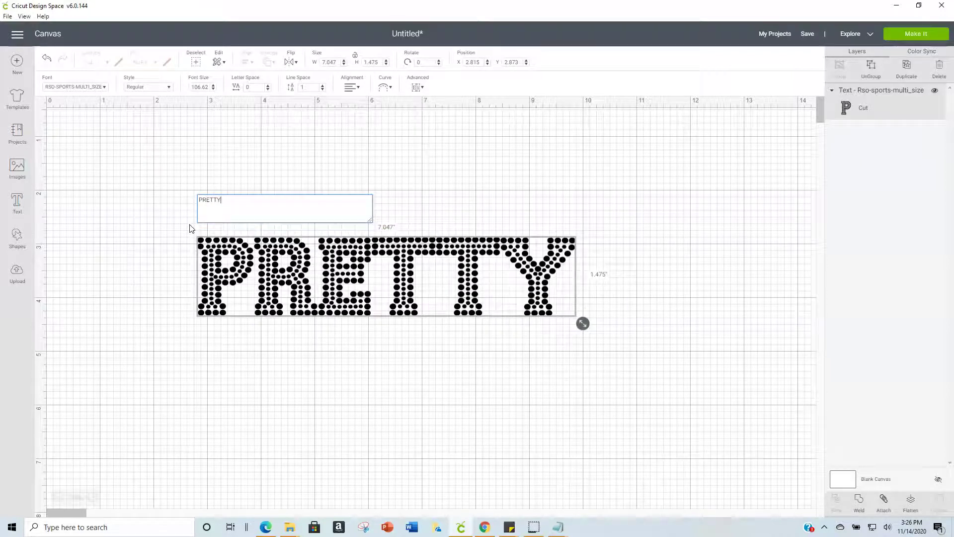
left_click(368, 192)
Step: Increase the letter spacing of the PRETTY text to 1.3 so the letters stand apart
left_click(395, 272)
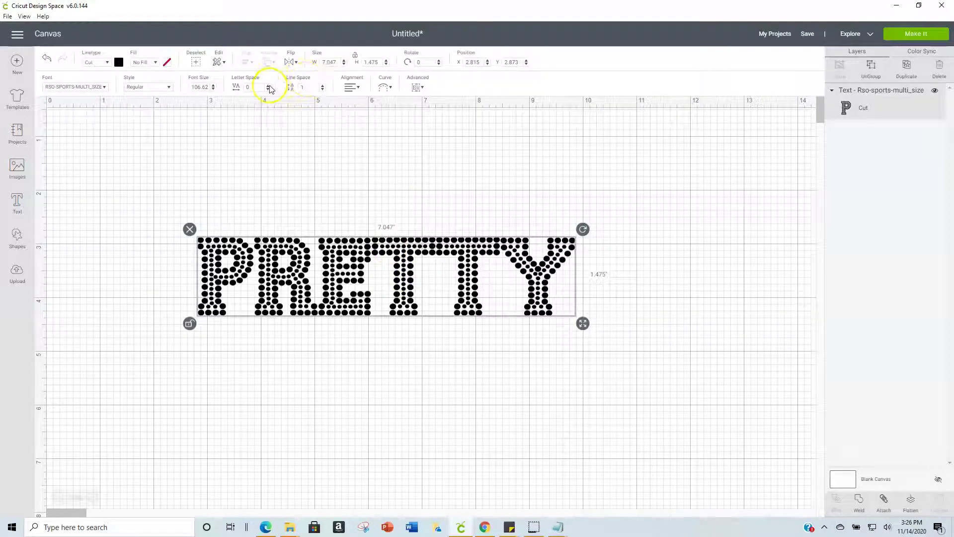
left_click(268, 87)
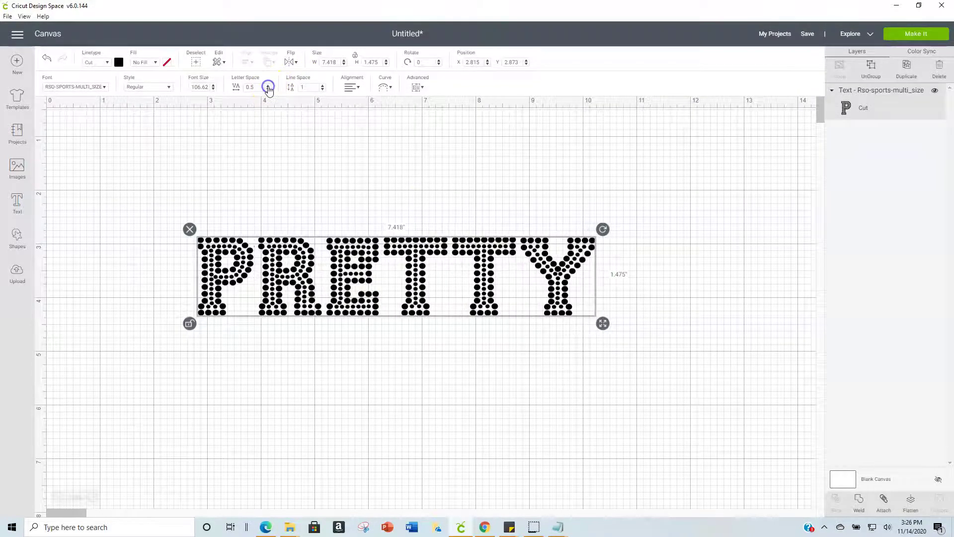
left_click(268, 87)
left_click(268, 87)
left_click(268, 87)
left_click(268, 87)
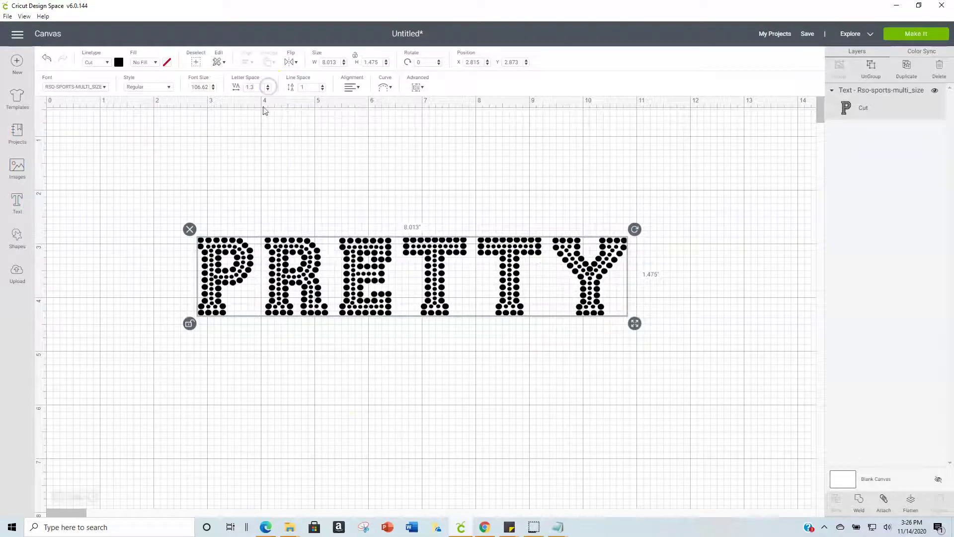
Step: Check the RSO-SPORTS_MULTI-SIZE chart in Notepad and set the PRETTY text's font size to 121 in Cricut Design Space
mouse_move(555, 522)
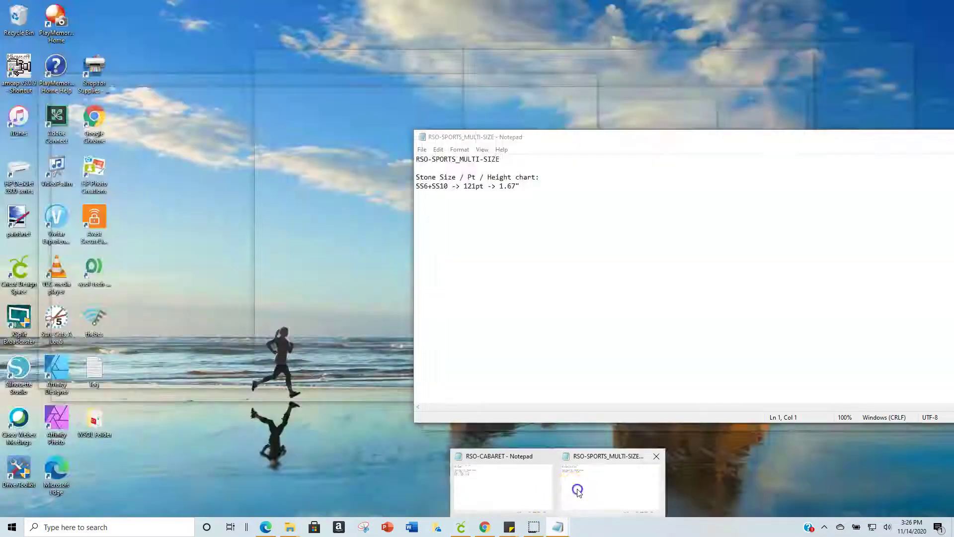
left_click(576, 489)
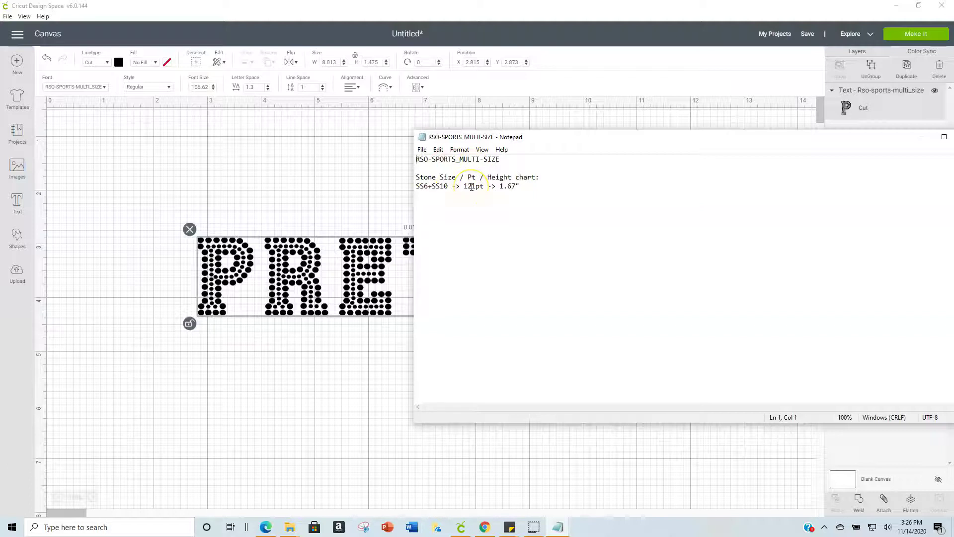
left_click(348, 256)
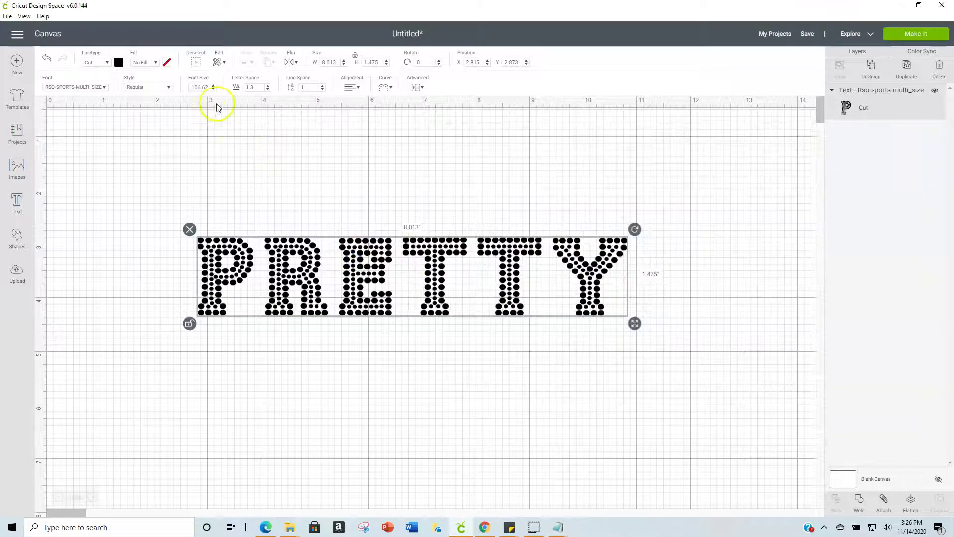
left_click(200, 87)
key("Return")
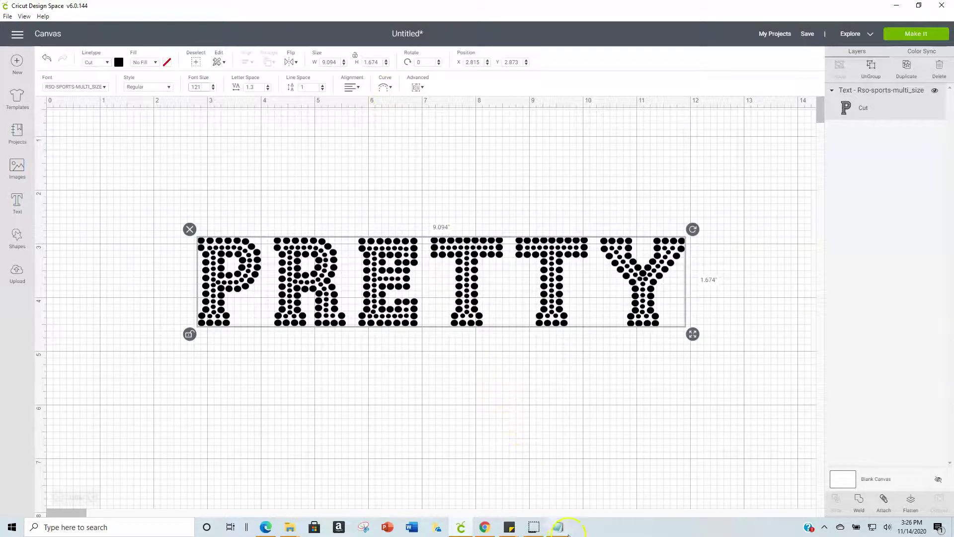
Step: Recheck the RSO-SPORTS_MULTI-SIZE chart in Notepad and set the PRETTY text's height to 1.67 inches in Cricut Design Space
mouse_move(568, 531)
left_click(538, 496)
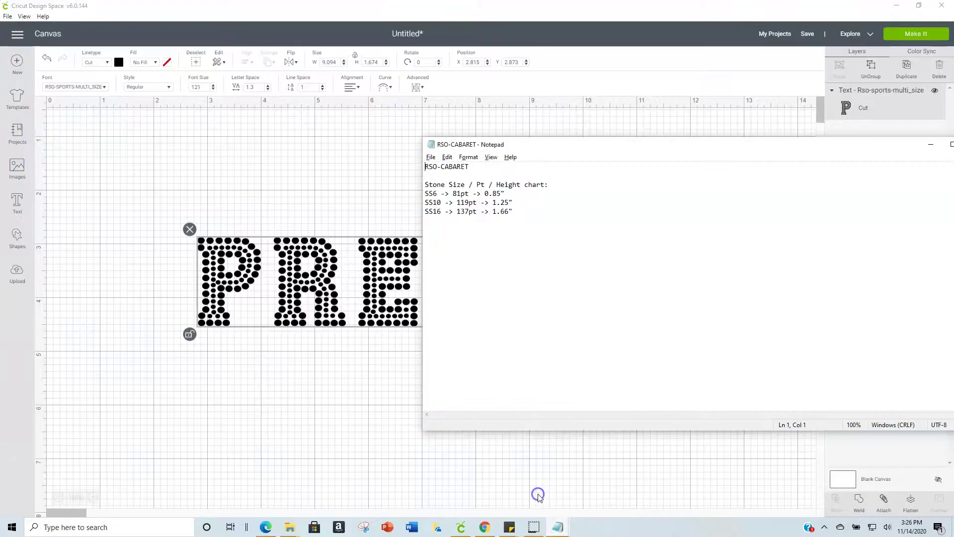
left_click(556, 525)
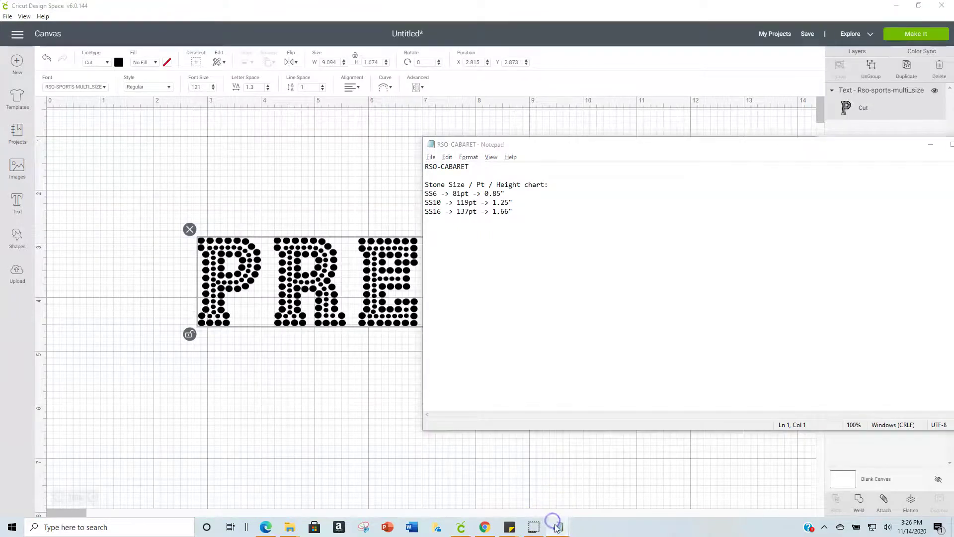
left_click(579, 506)
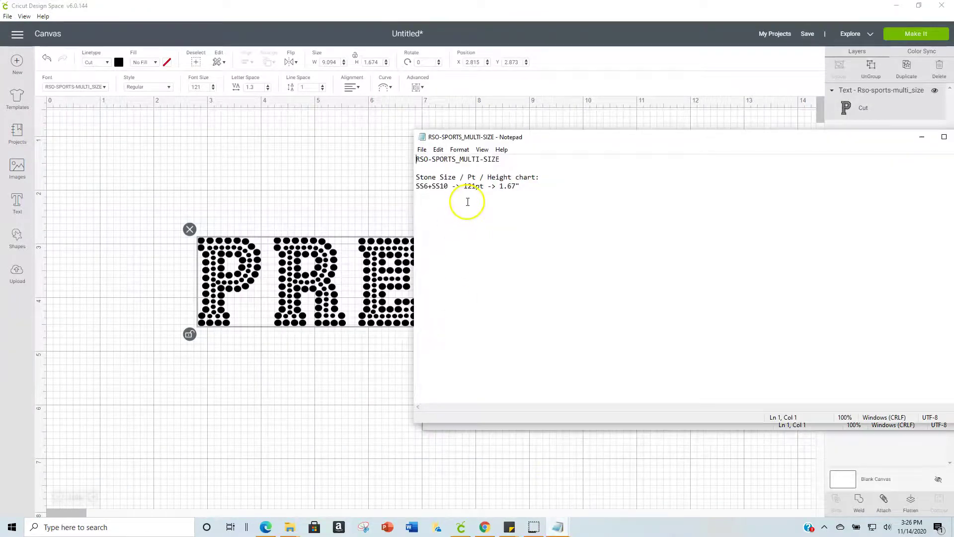
left_click(369, 200)
left_click(396, 272)
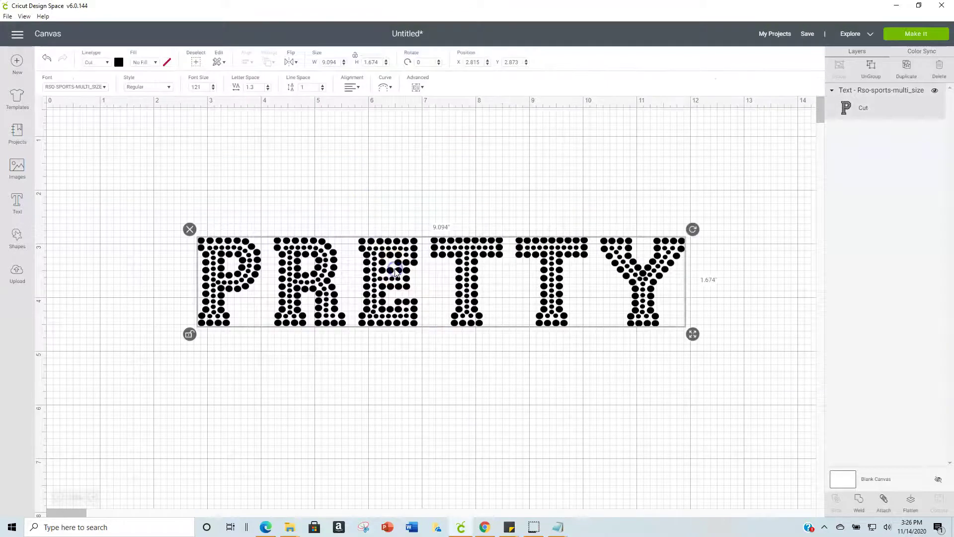
left_click(379, 62)
key("Return")
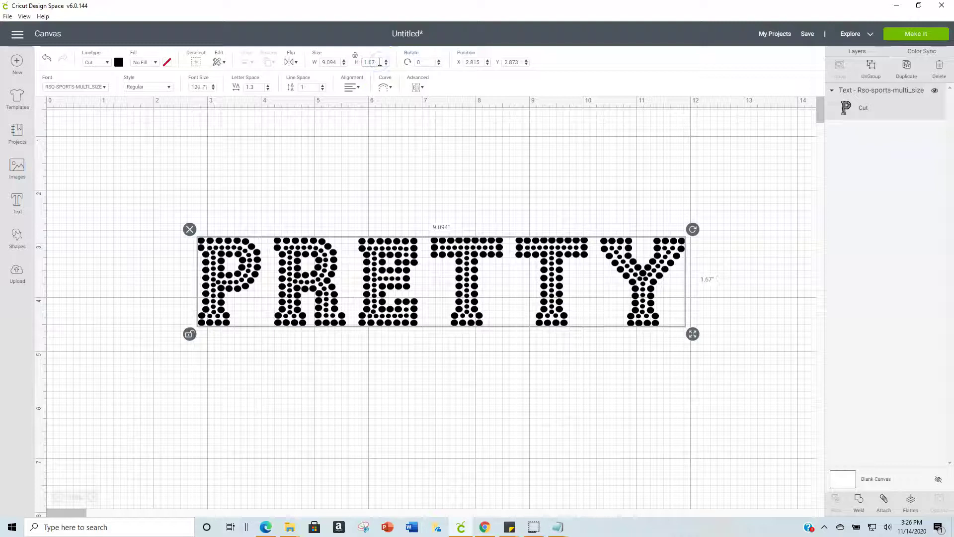
left_click(512, 250)
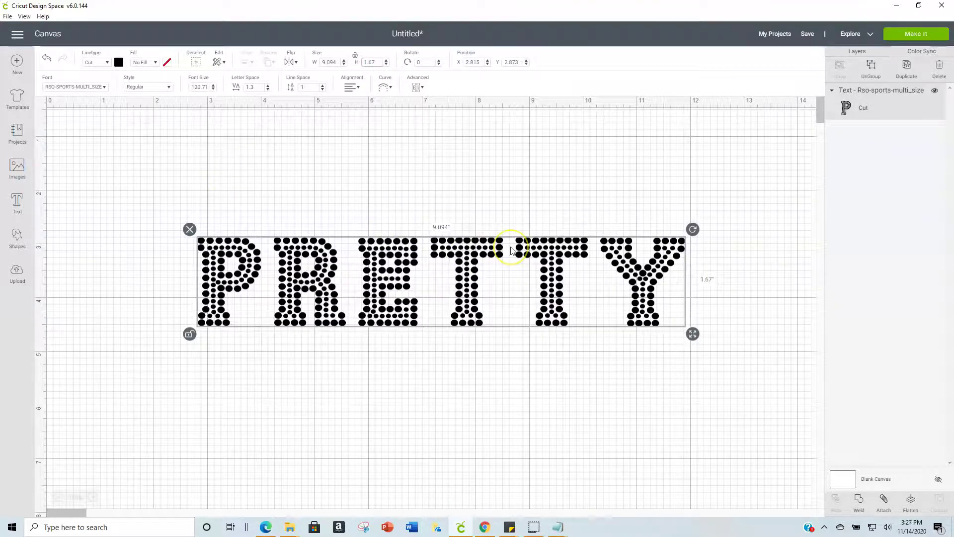
left_click(417, 316)
left_click(209, 266)
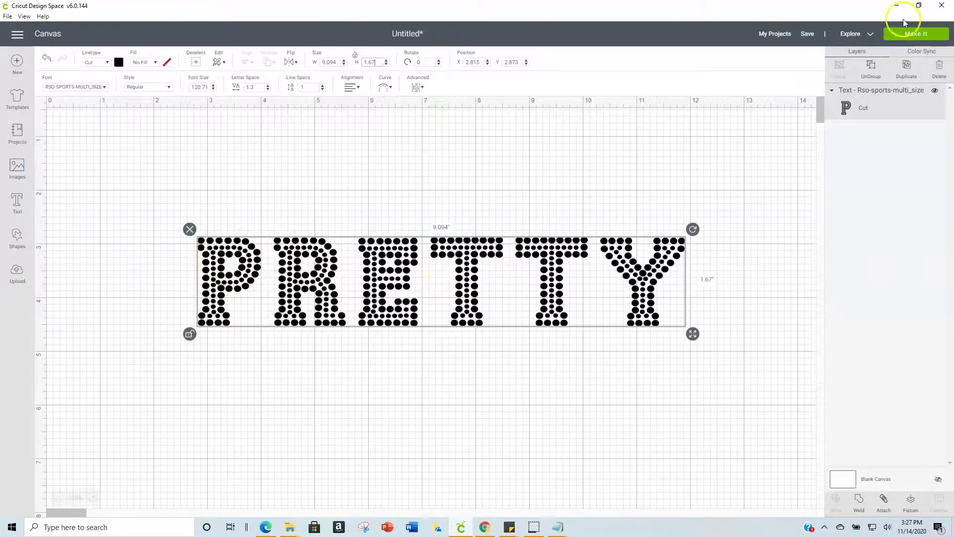
Step: Preview the resized black PRETTY text on the cutting mat and return to the canvas without continuing
left_click(905, 37)
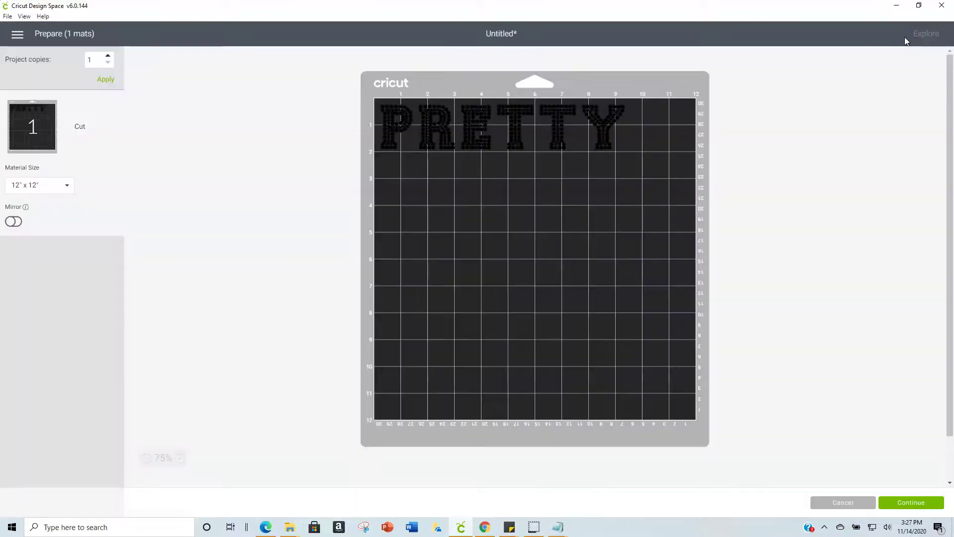
left_click(842, 502)
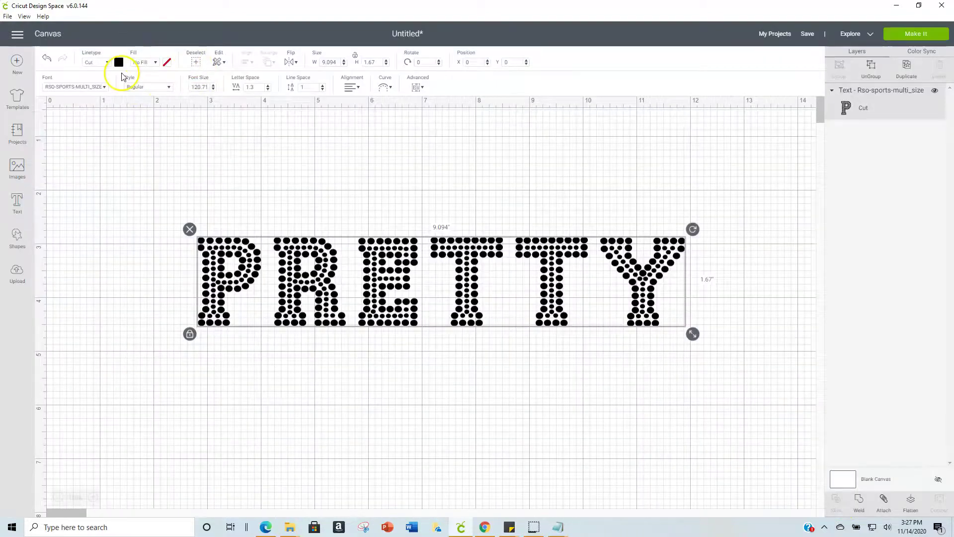
Step: Recolor the PRETTY text light pink, and preview it on the cutting mat before returning to the canvas and deselecting it
left_click(119, 62)
left_click(129, 122)
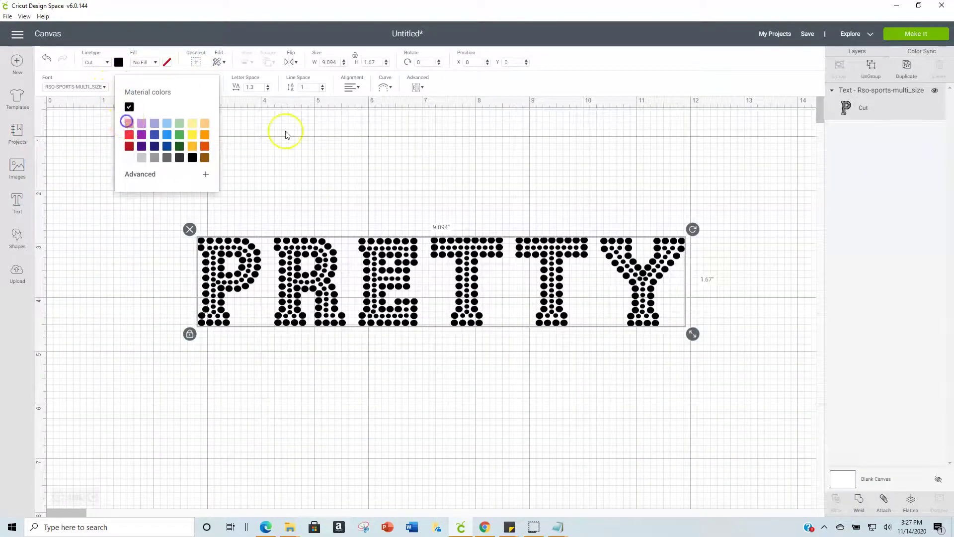
left_click(916, 33)
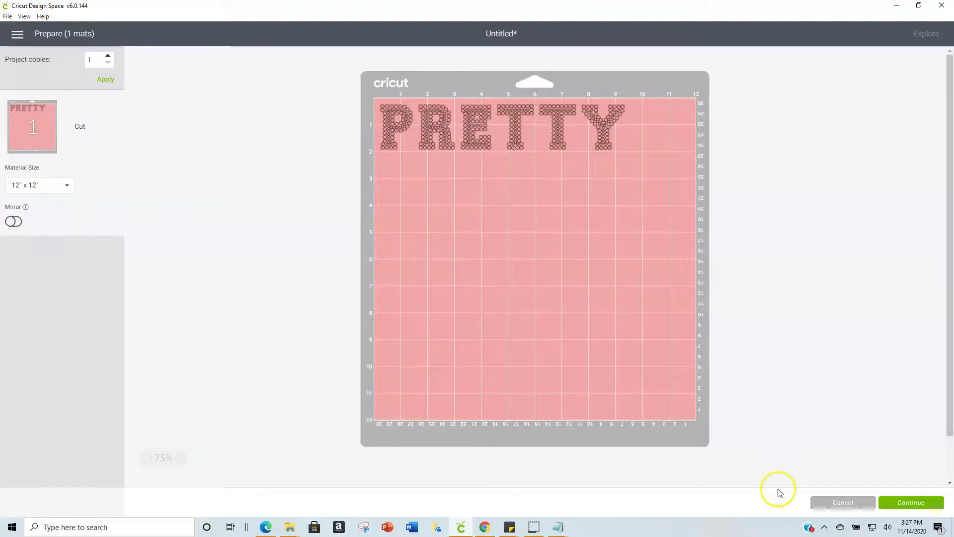
left_click(834, 502)
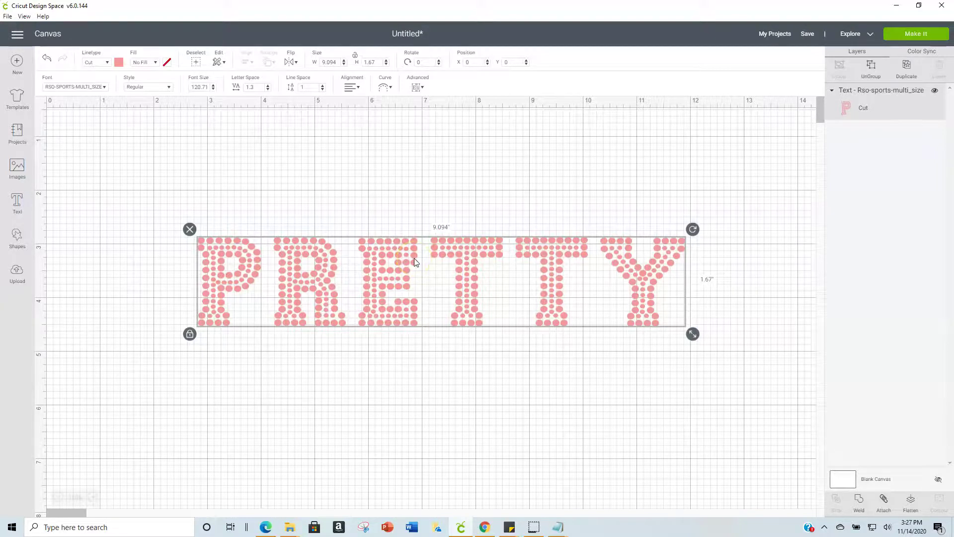
left_click(433, 211)
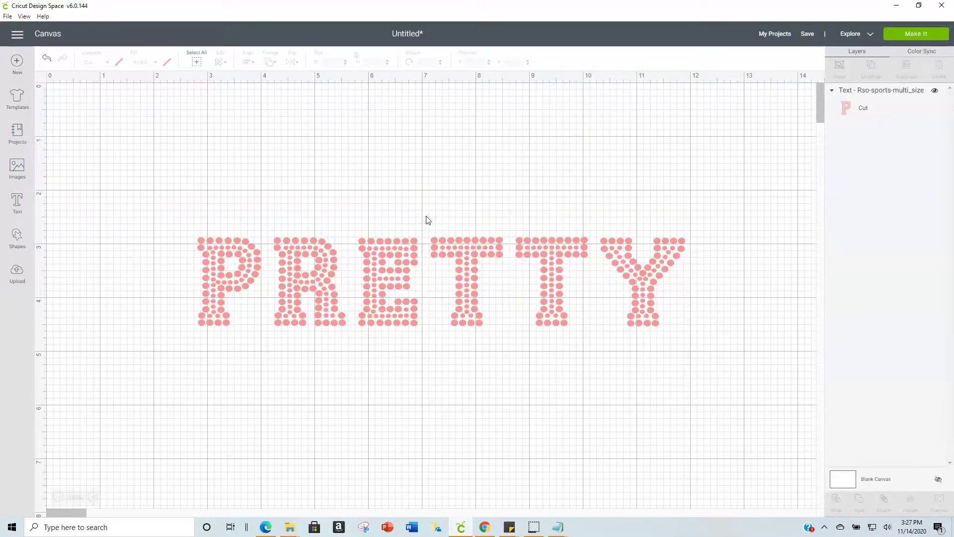